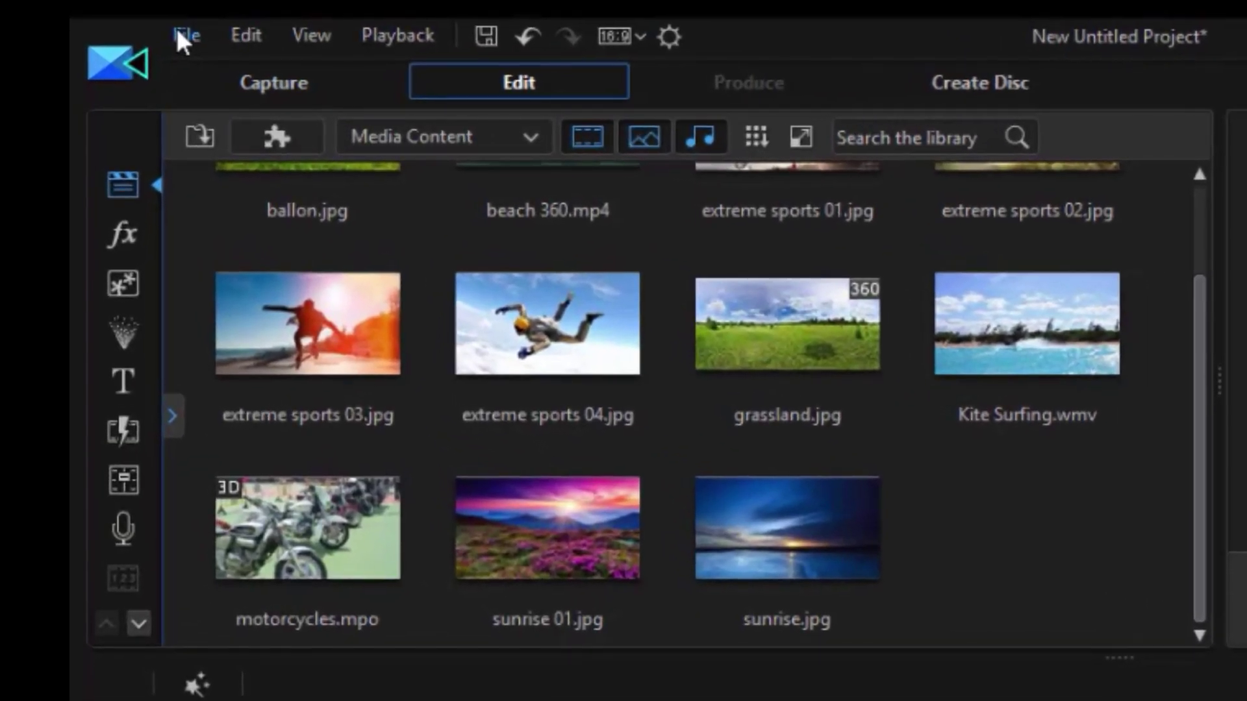
Import the video file Untitled Projectwww.mp4 from the Untitled Projectwww desktop folder into the media library.
click(145, 72)
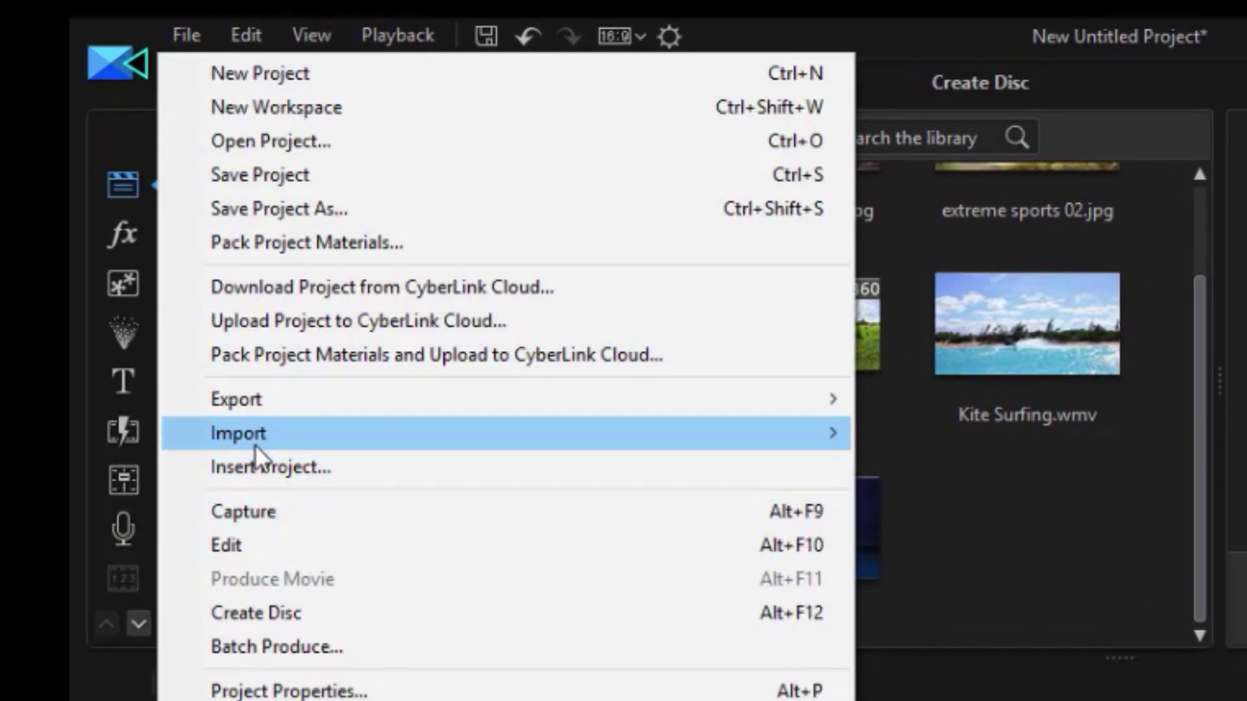
mouse_move(254, 445)
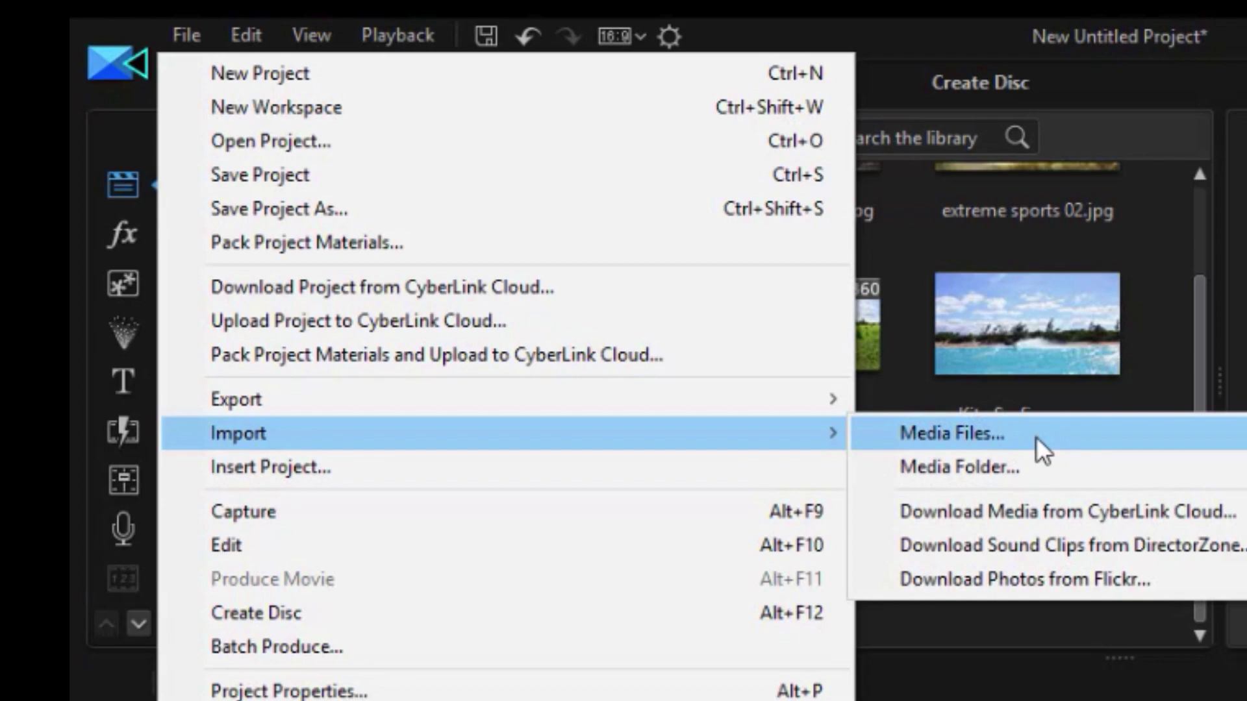
click(1036, 437)
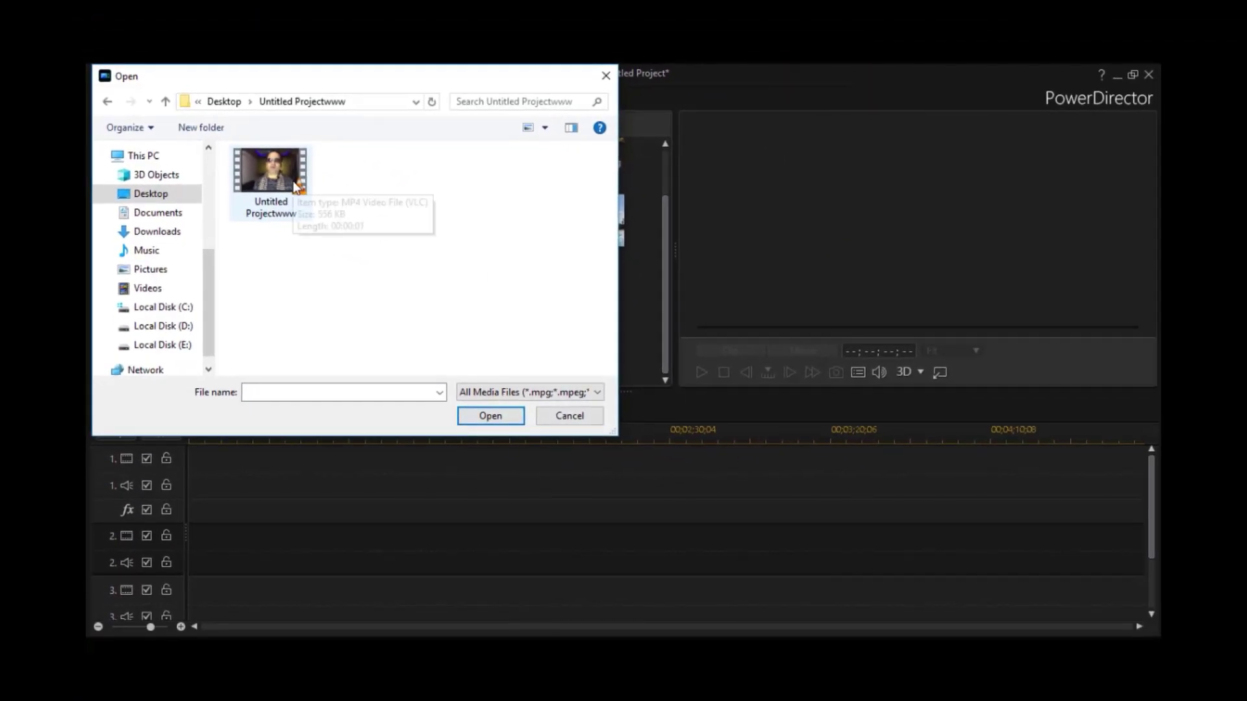
double_click(295, 187)
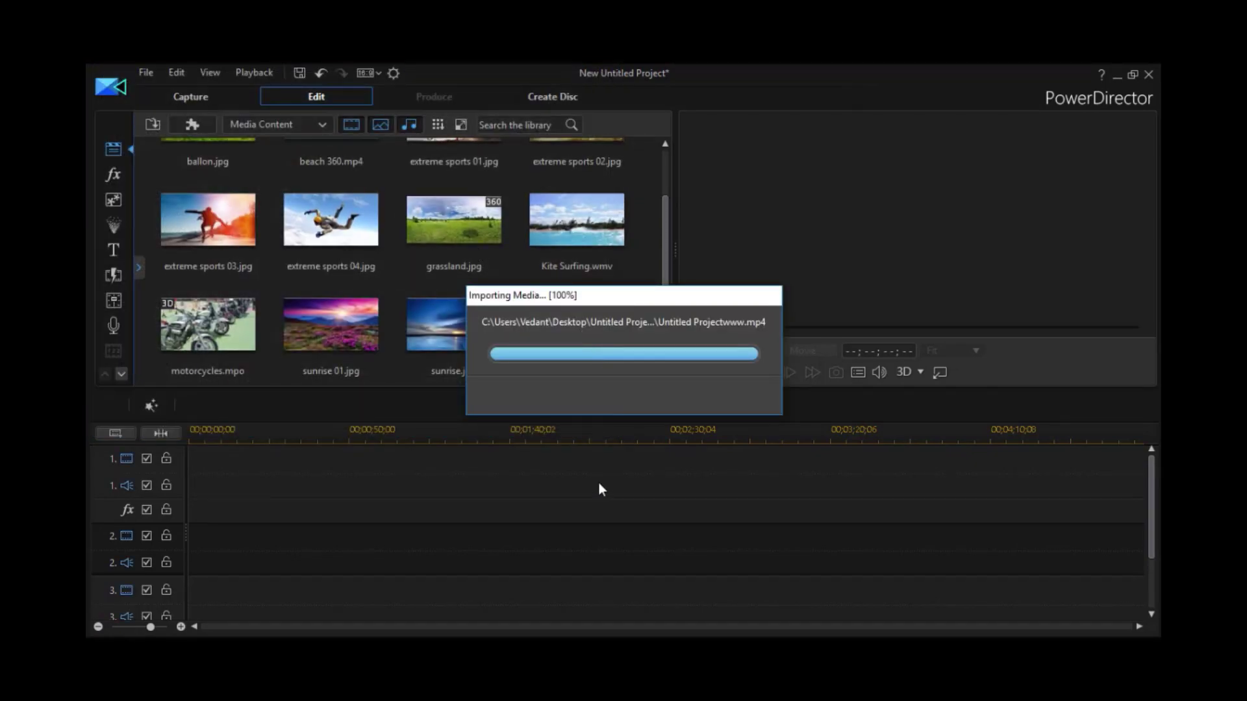
Place Kite Surfing.wmv at the start of video track 1 and the Untitled Projectwww clip at the start of track 2.
click(622, 224)
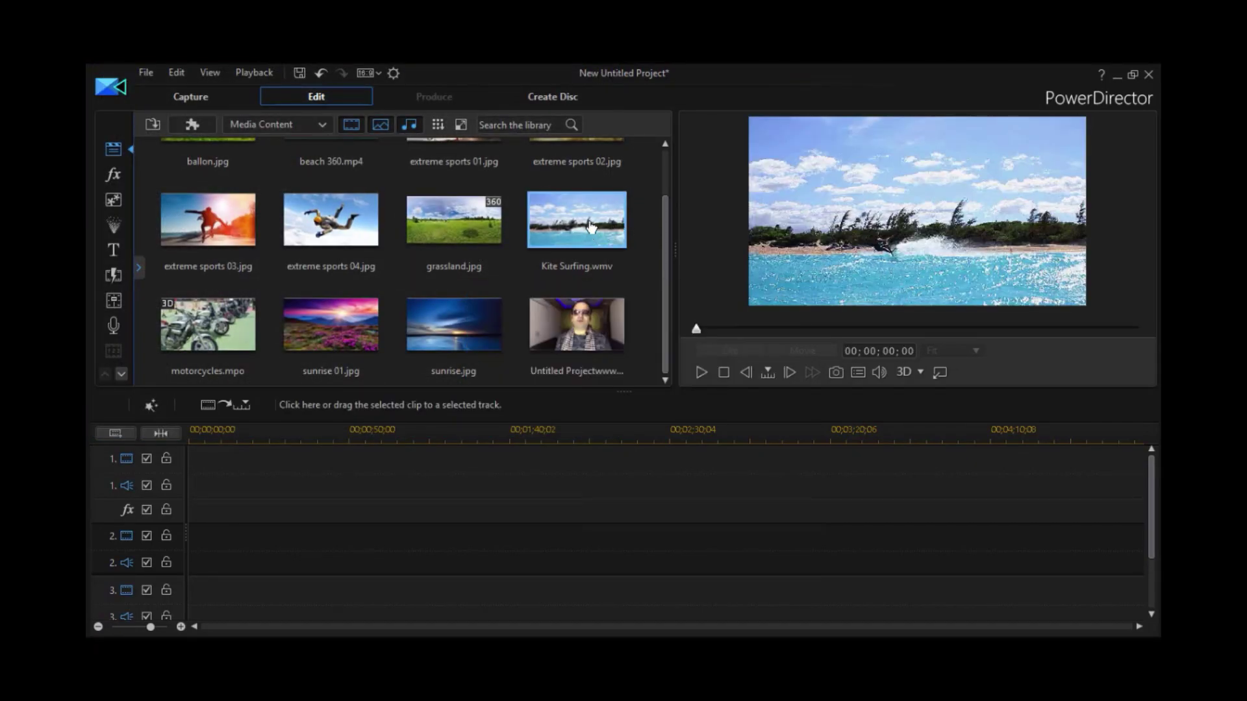
drag(590, 226, 205, 478)
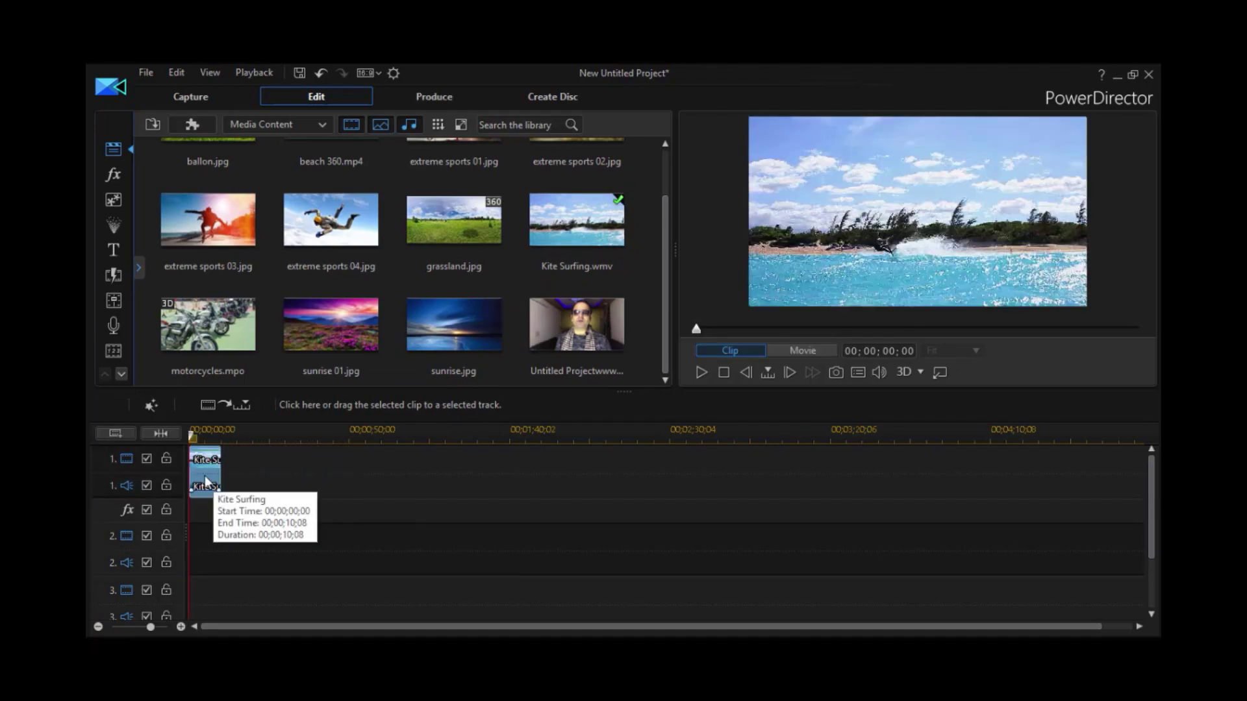
click(604, 329)
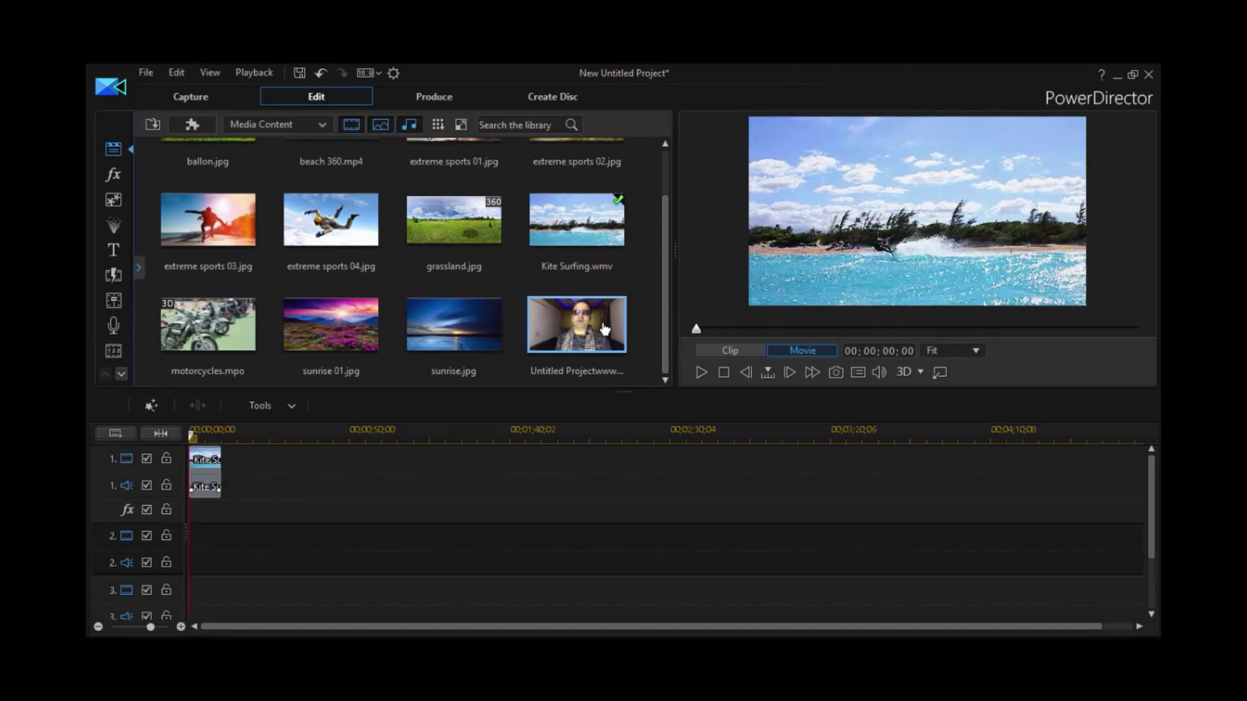
drag(605, 328, 194, 552)
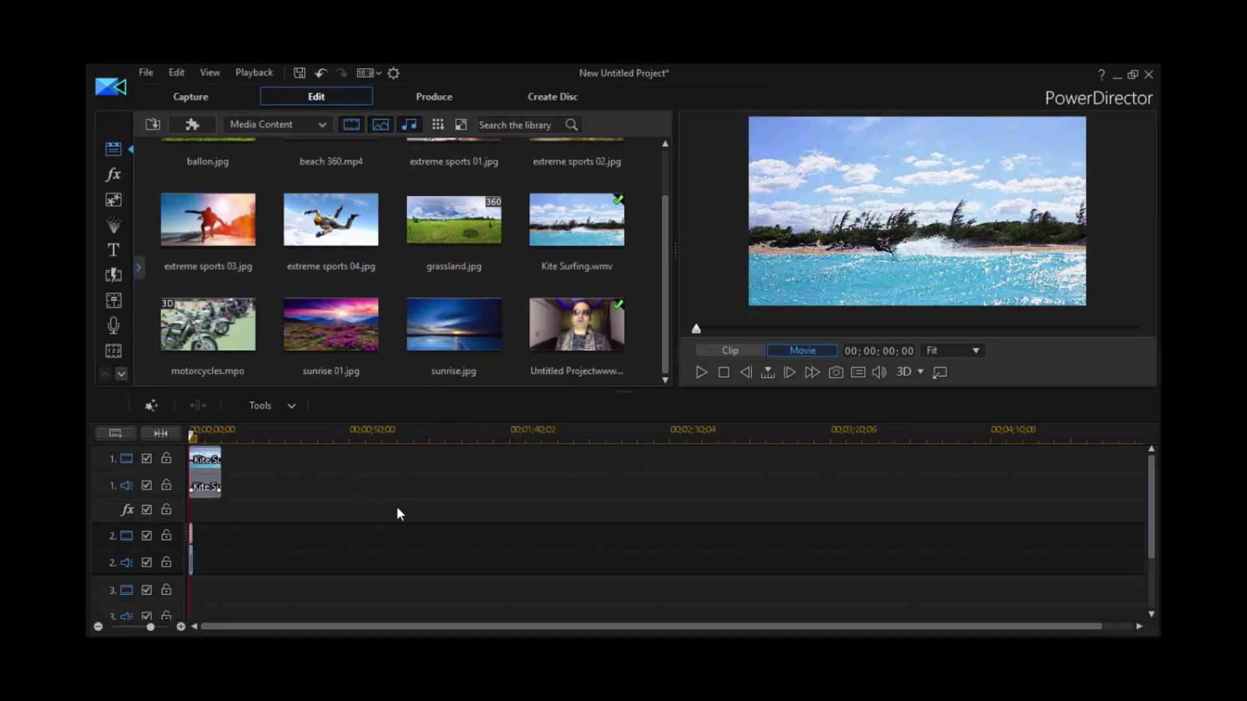
Open the Untitled Projectwww clip on track 2 in ColorDirector for editing.
right_click(193, 562)
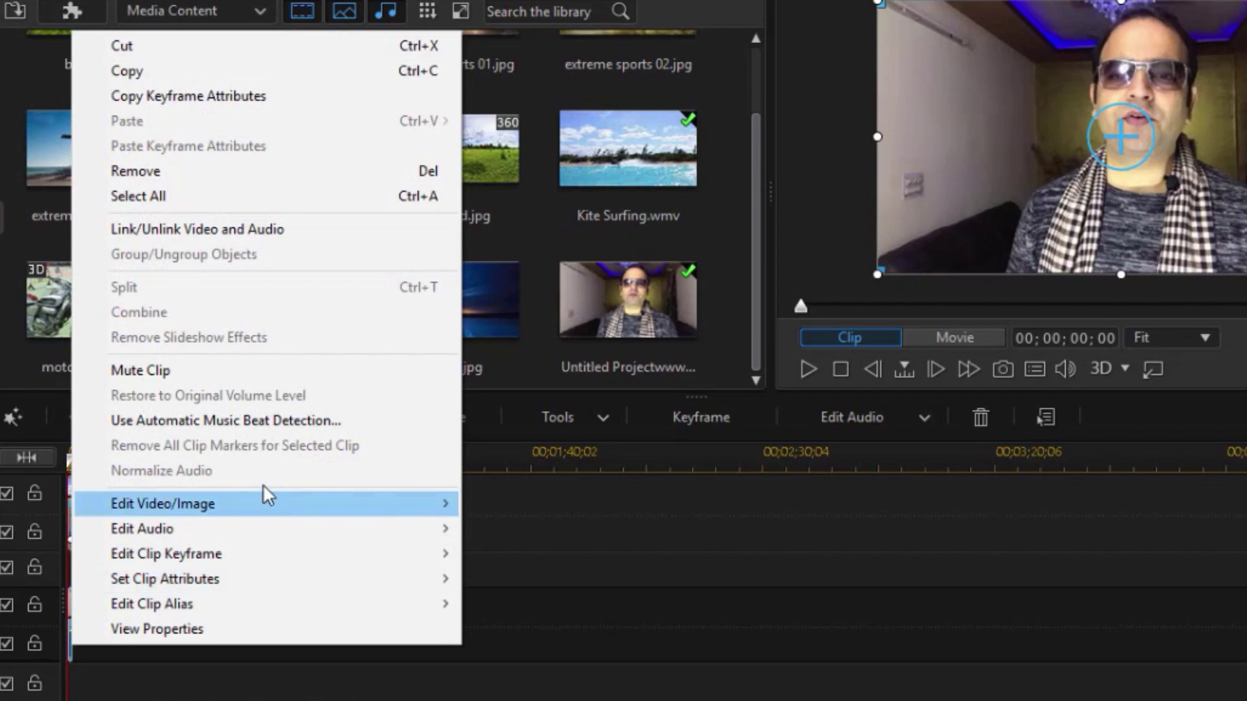
mouse_move(181, 513)
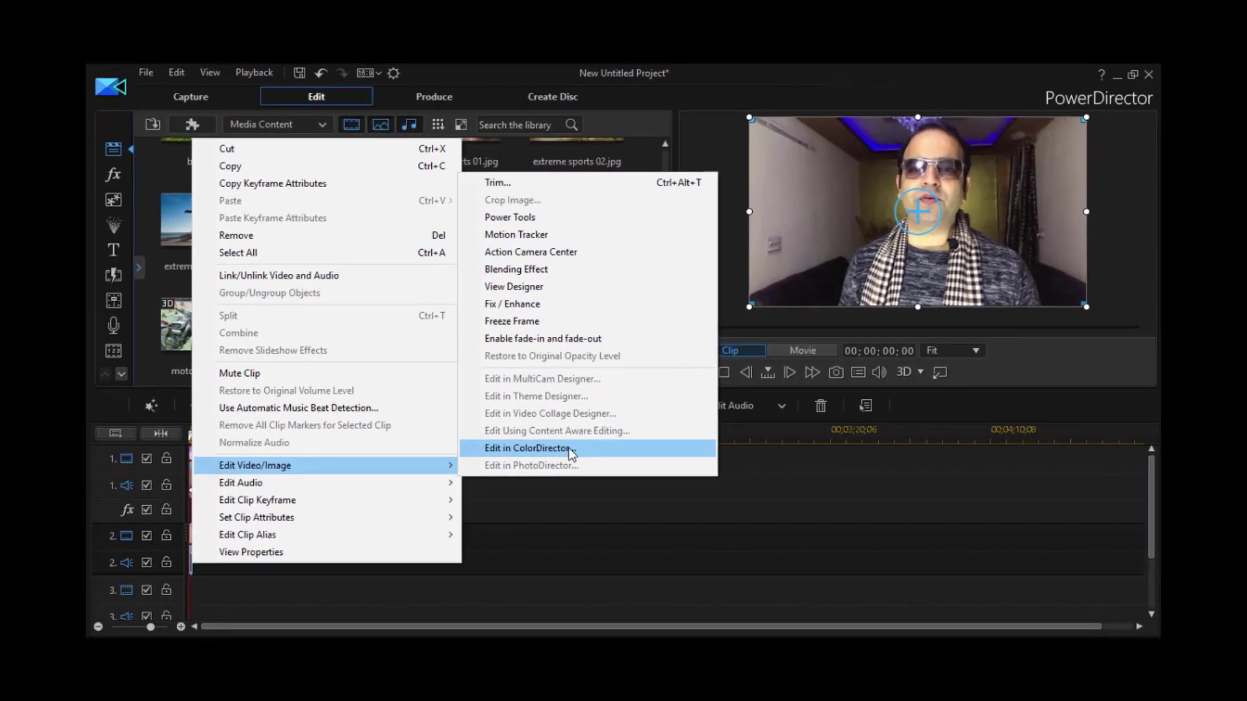
click(569, 450)
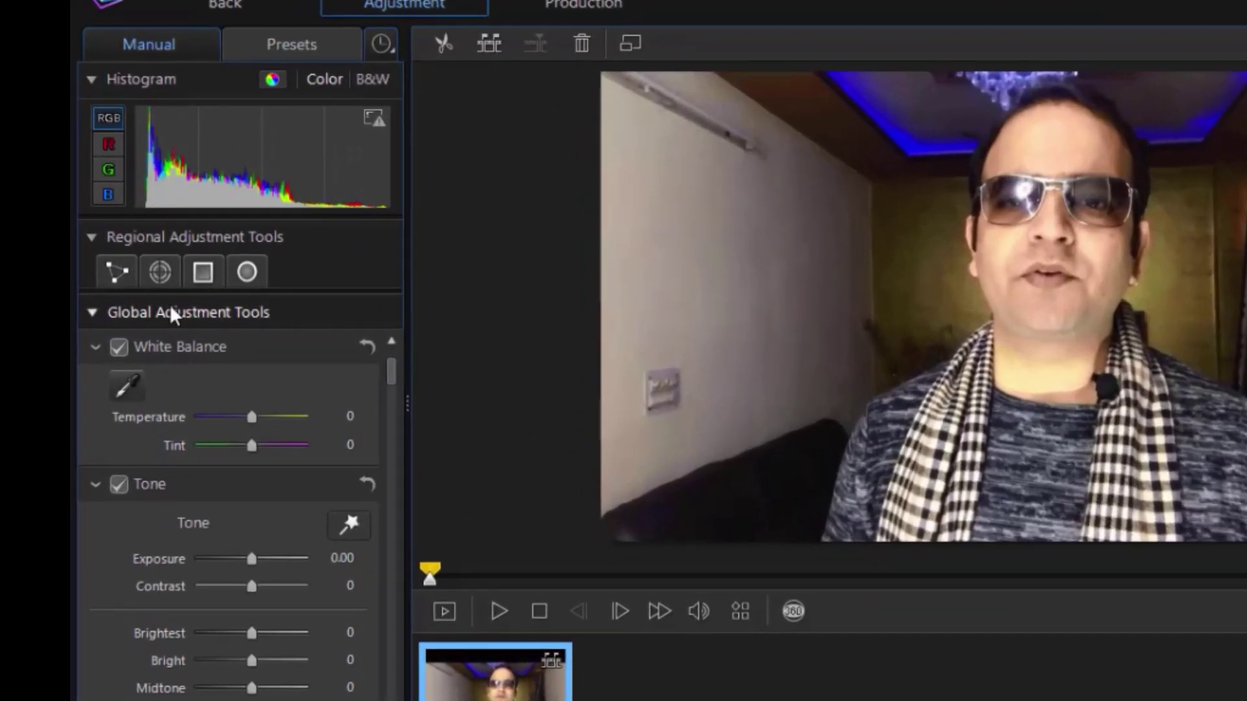
Paint a motion tracking mask over the man's whole head and body with a brush of size 16.8.
click(160, 272)
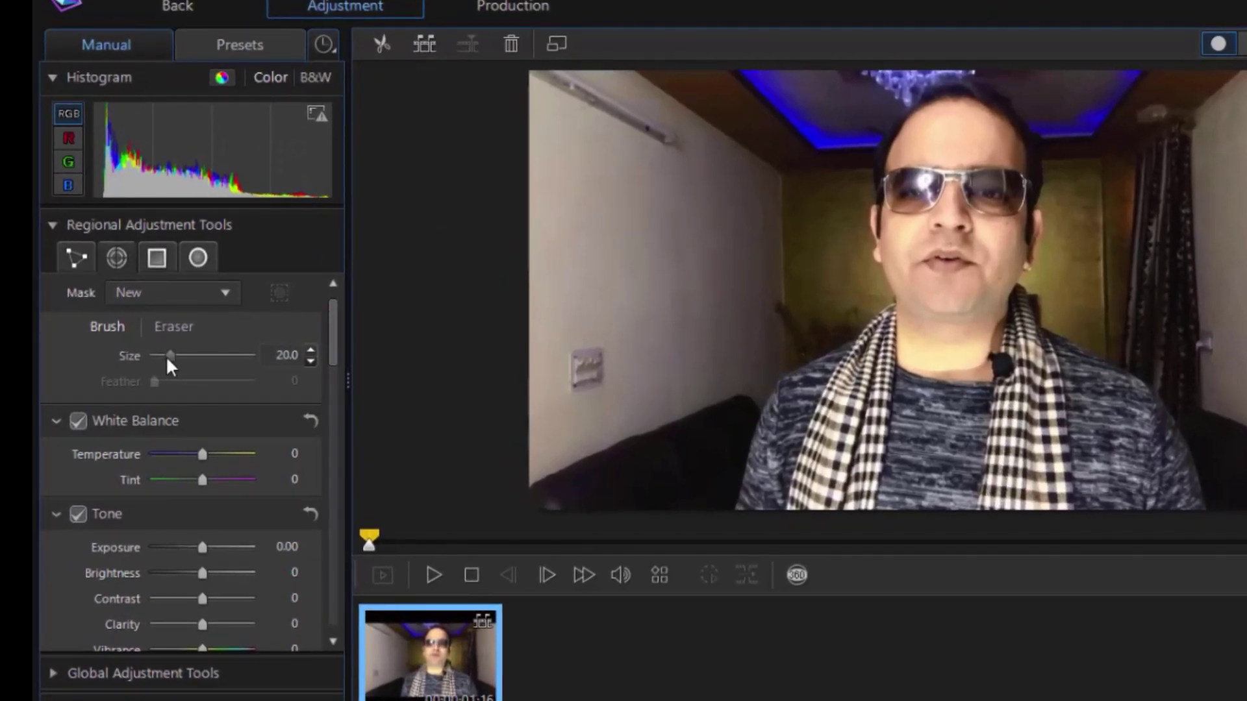
drag(166, 356, 164, 355)
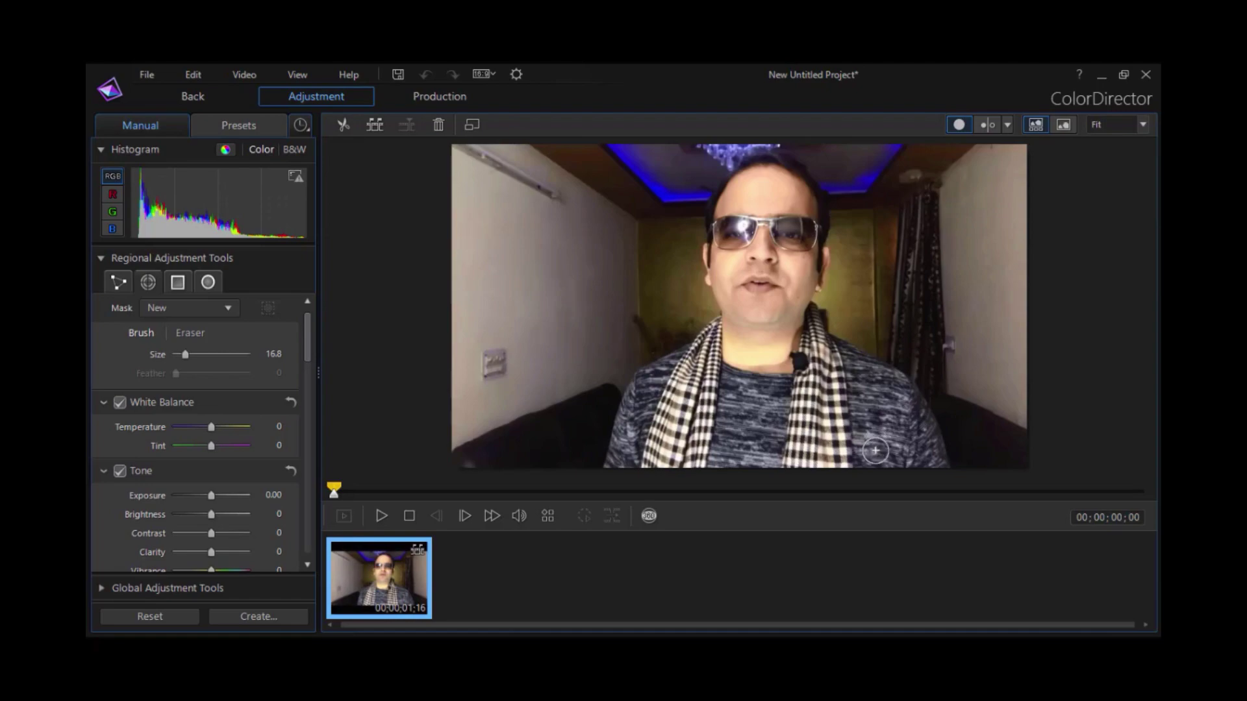
mouse_move(917, 455)
mouse_down()
mouse_move(894, 398)
mouse_move(810, 345)
mouse_move(808, 208)
mouse_move(720, 238)
mouse_move(684, 359)
mouse_move(761, 455)
mouse_move(851, 360)
mouse_move(646, 442)
mouse_up()
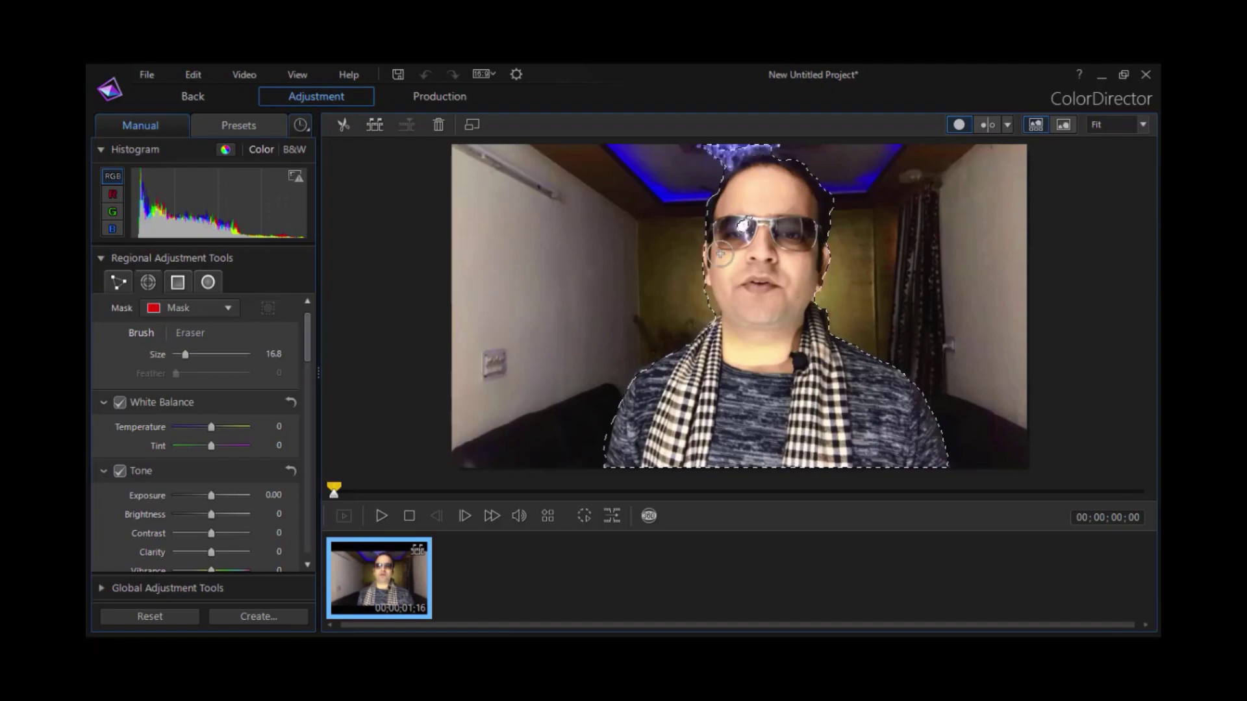
click(767, 307)
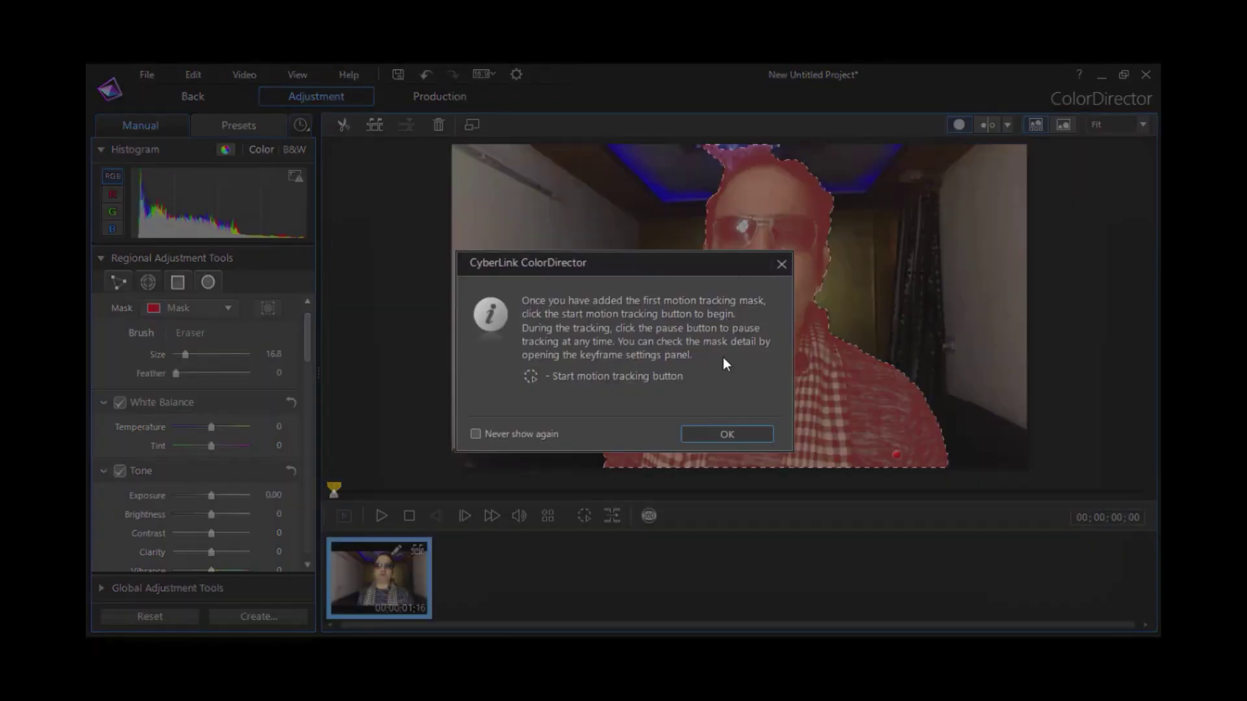
click(721, 434)
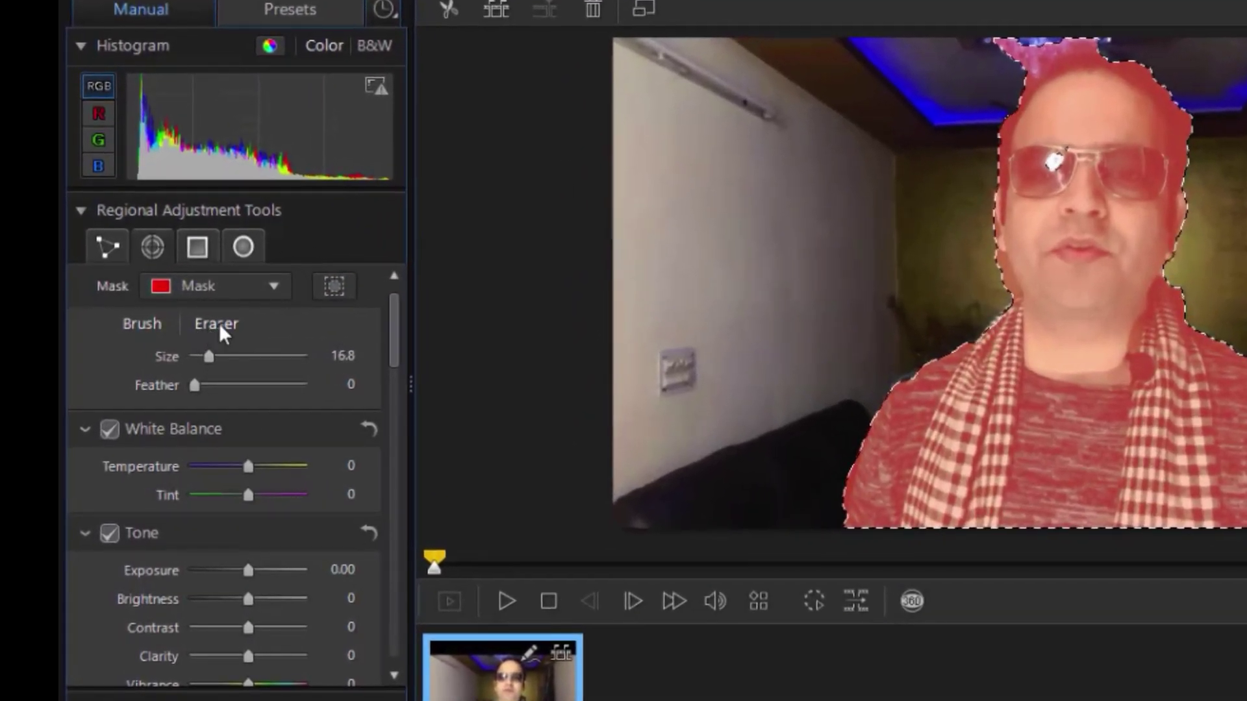
Erase the excess mask over the ceiling light above the man's head with an eraser of size 10.4.
click(220, 326)
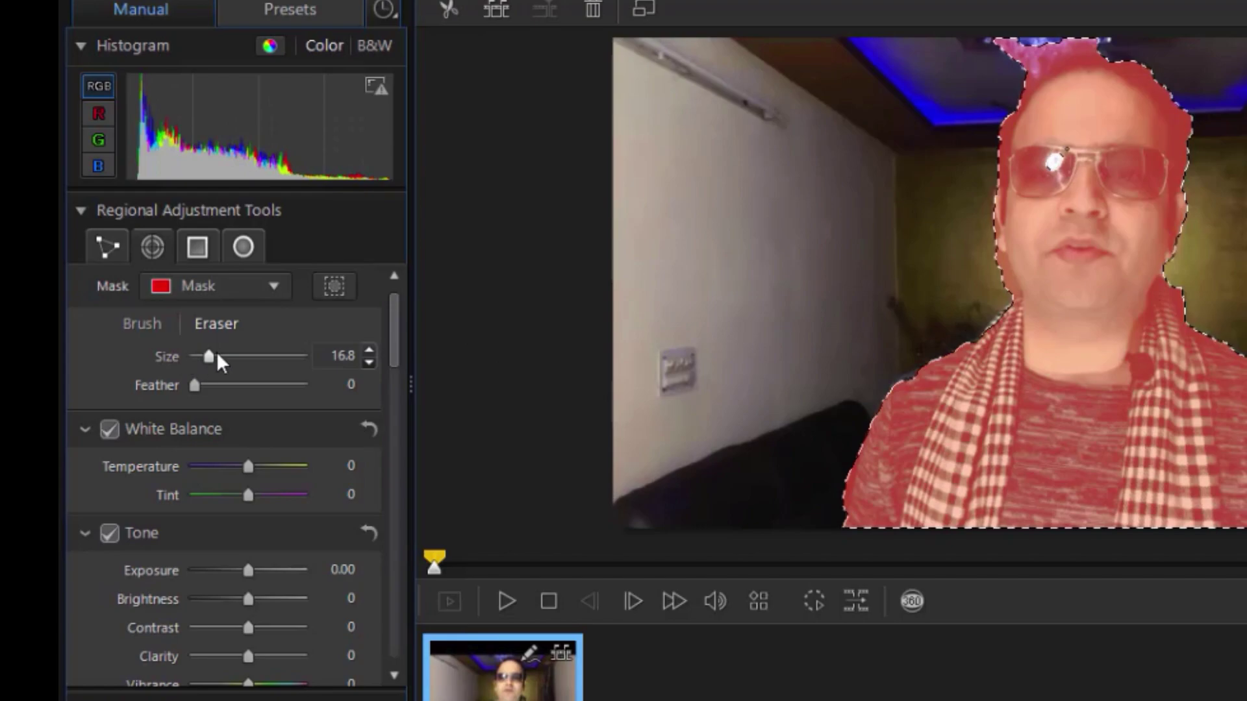
drag(207, 352, 201, 354)
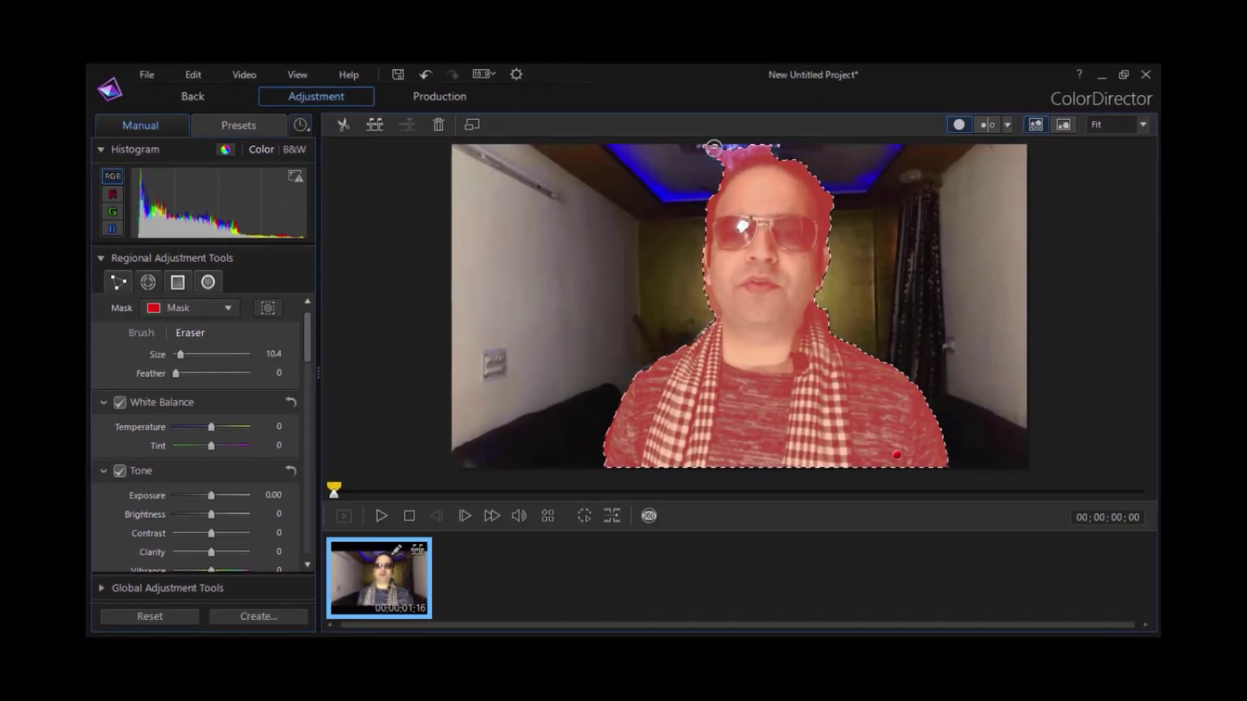
drag(713, 147, 783, 143)
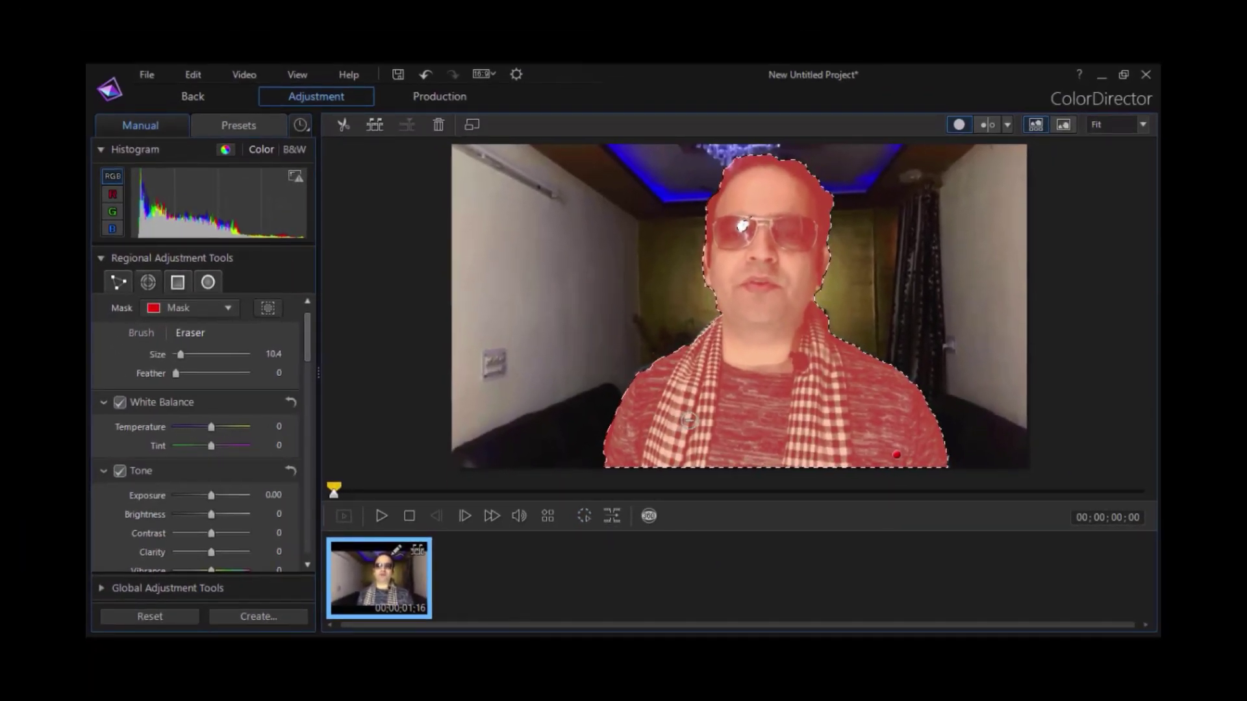
Motion-track the mask through the clip, then invert it to cover the background instead of the man.
click(583, 517)
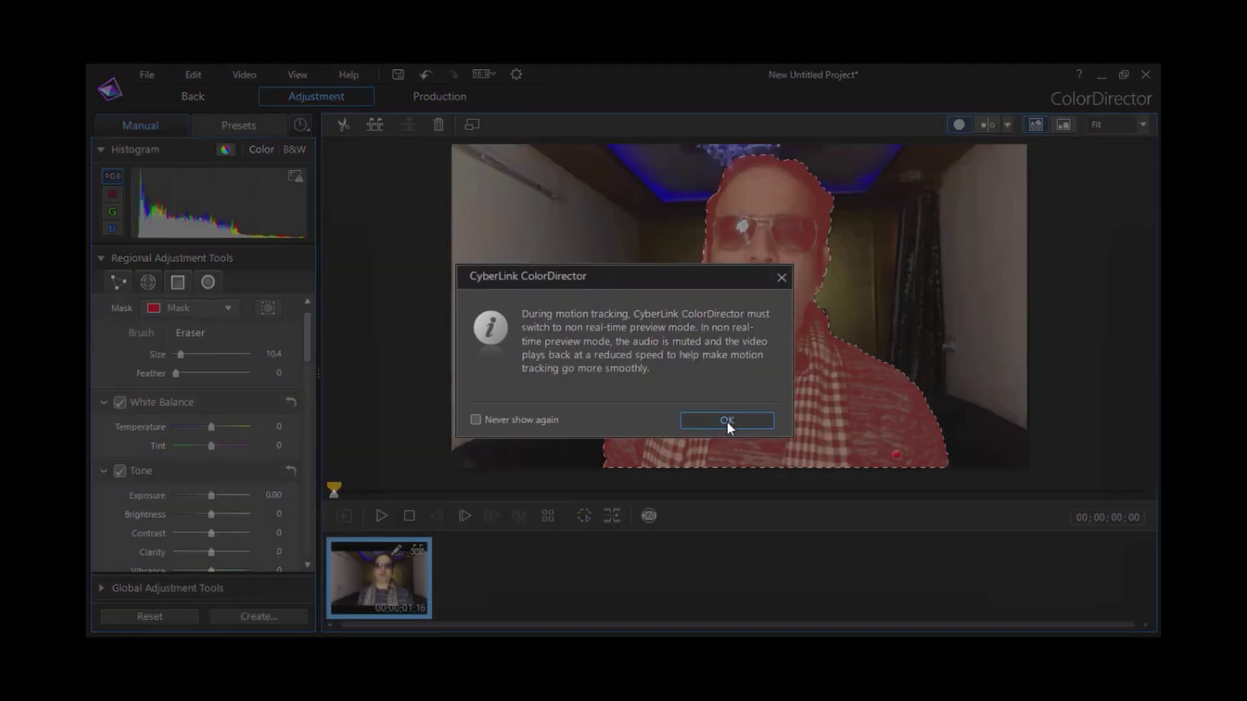
click(727, 422)
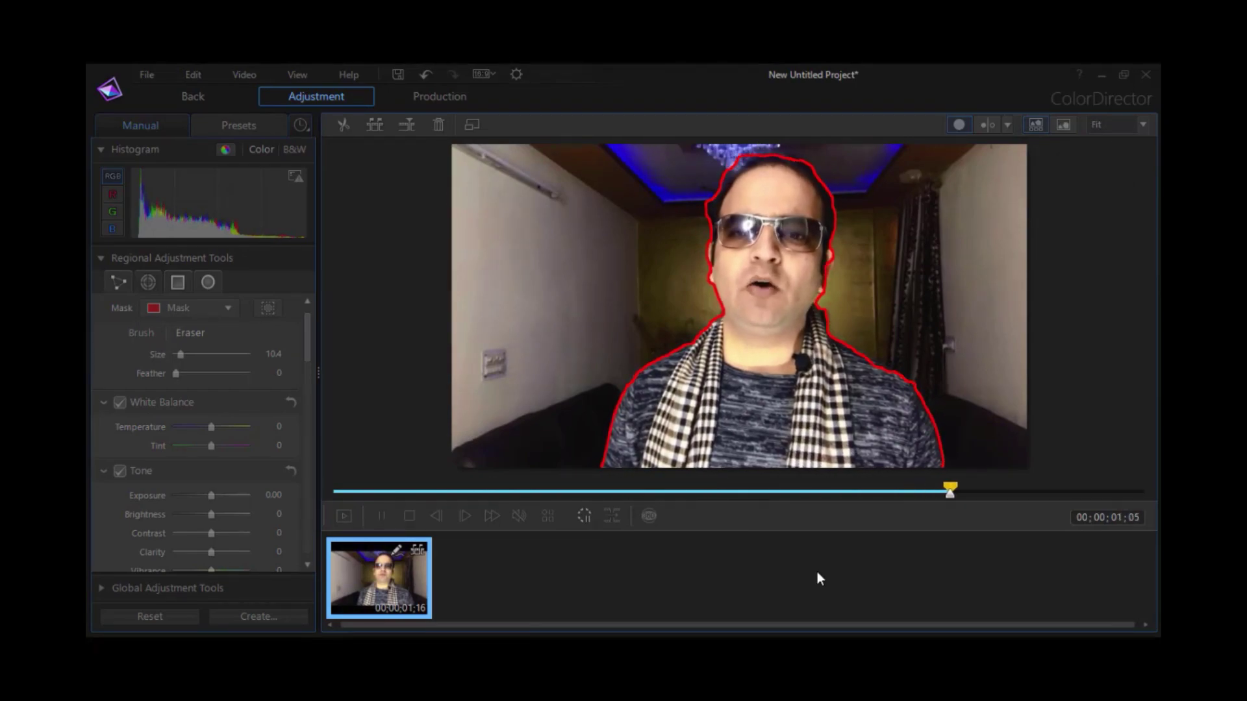
click(726, 434)
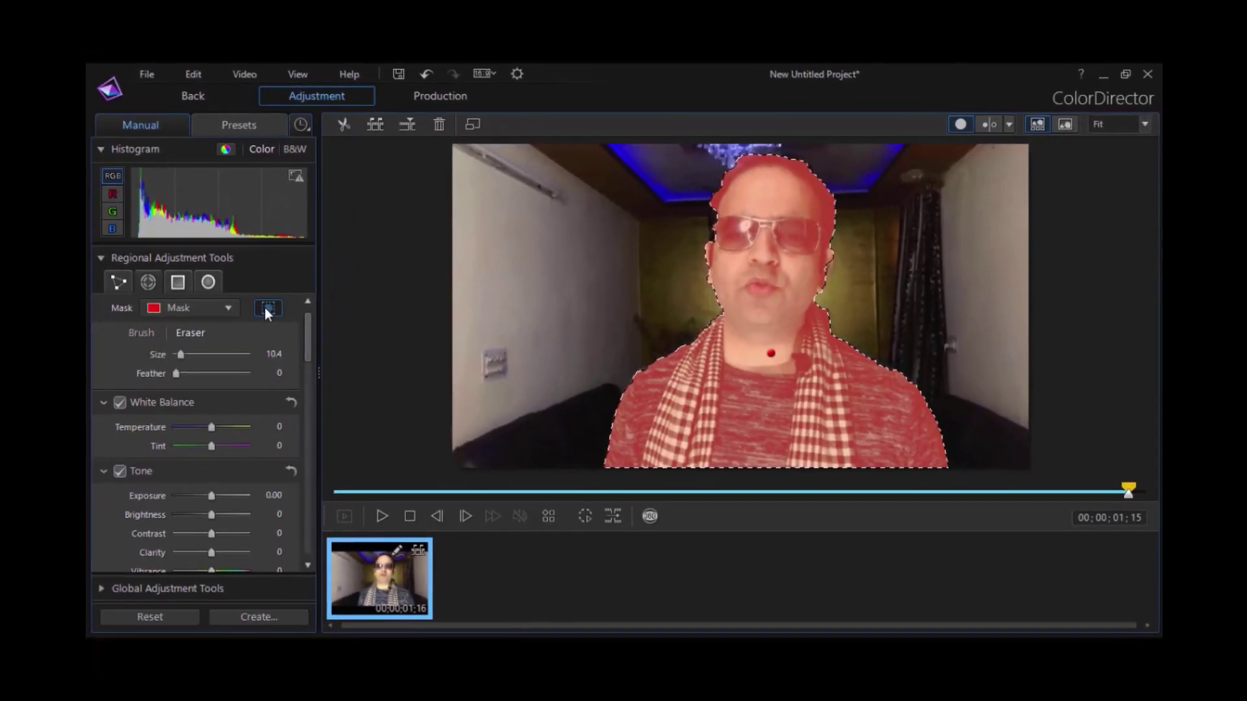
click(267, 308)
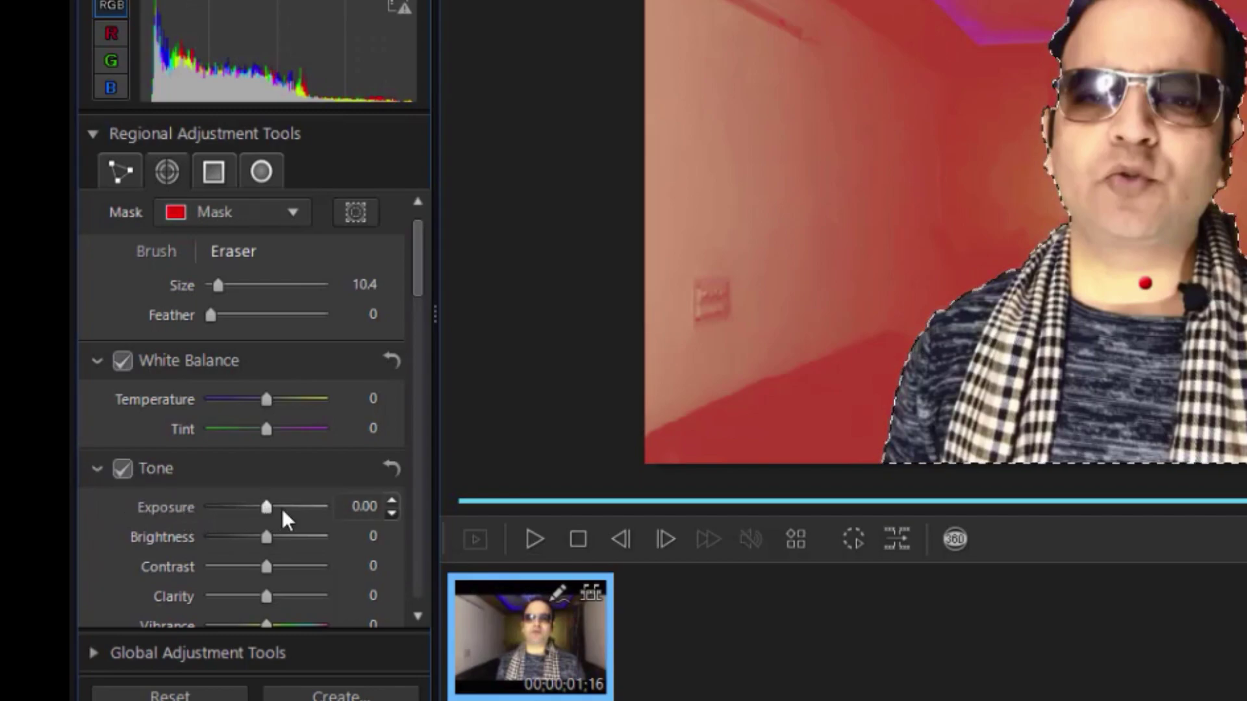
Darken the masked background with exposure -4.00, brightness -100 and contrast 100.
drag(267, 508, 150, 508)
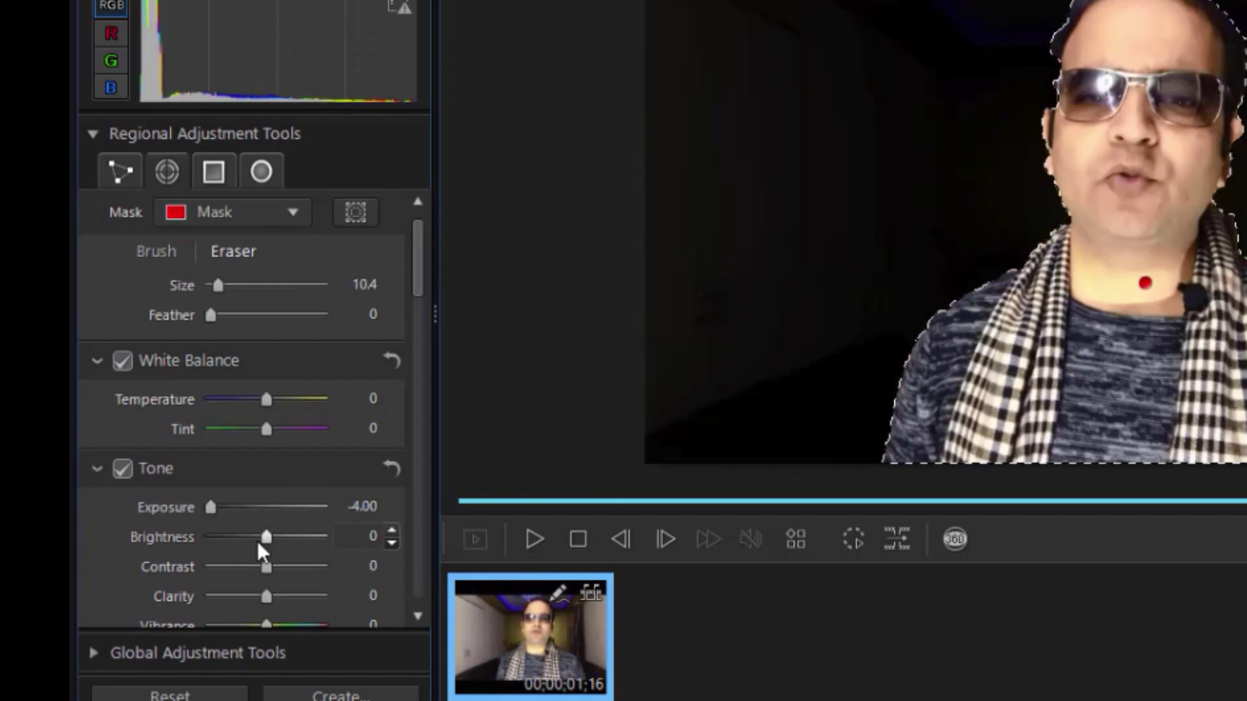
drag(267, 539, 126, 539)
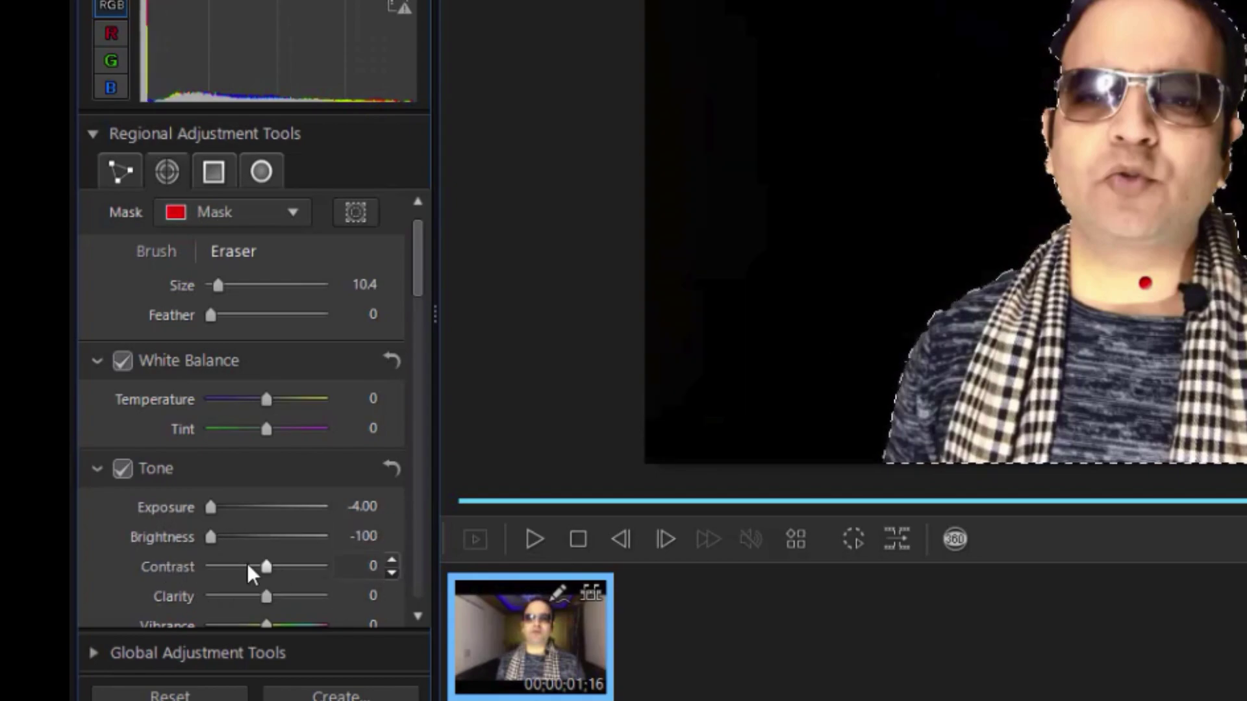
drag(268, 567, 353, 571)
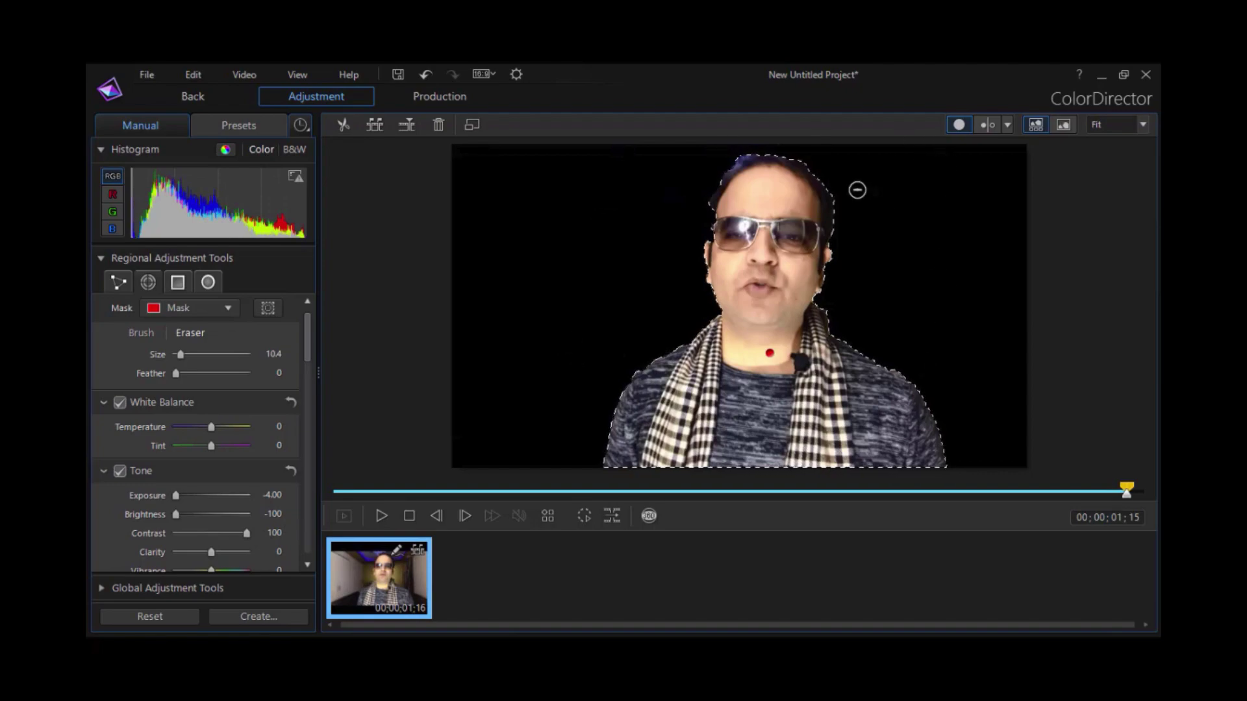
Replace the sampled black of the masked background with green 00FF00 using Color Replacement at tolerance 100.
scroll(305, 564, down, 10)
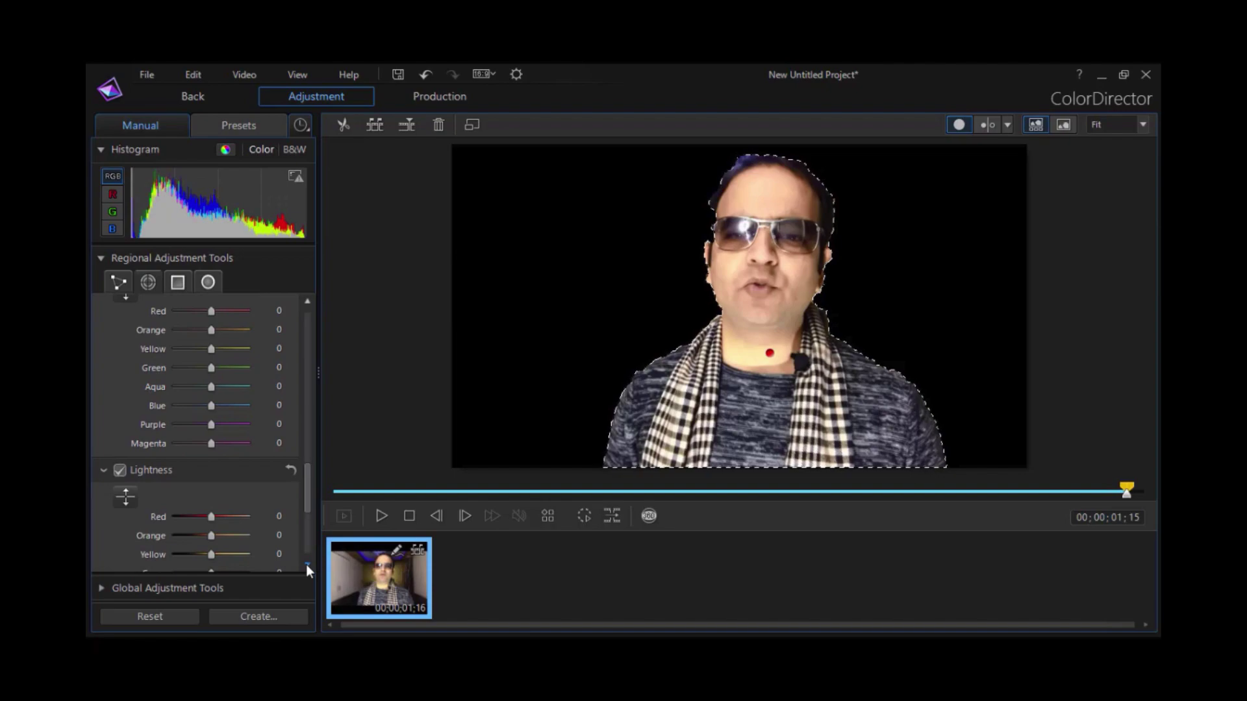
scroll(306, 564, down, 5)
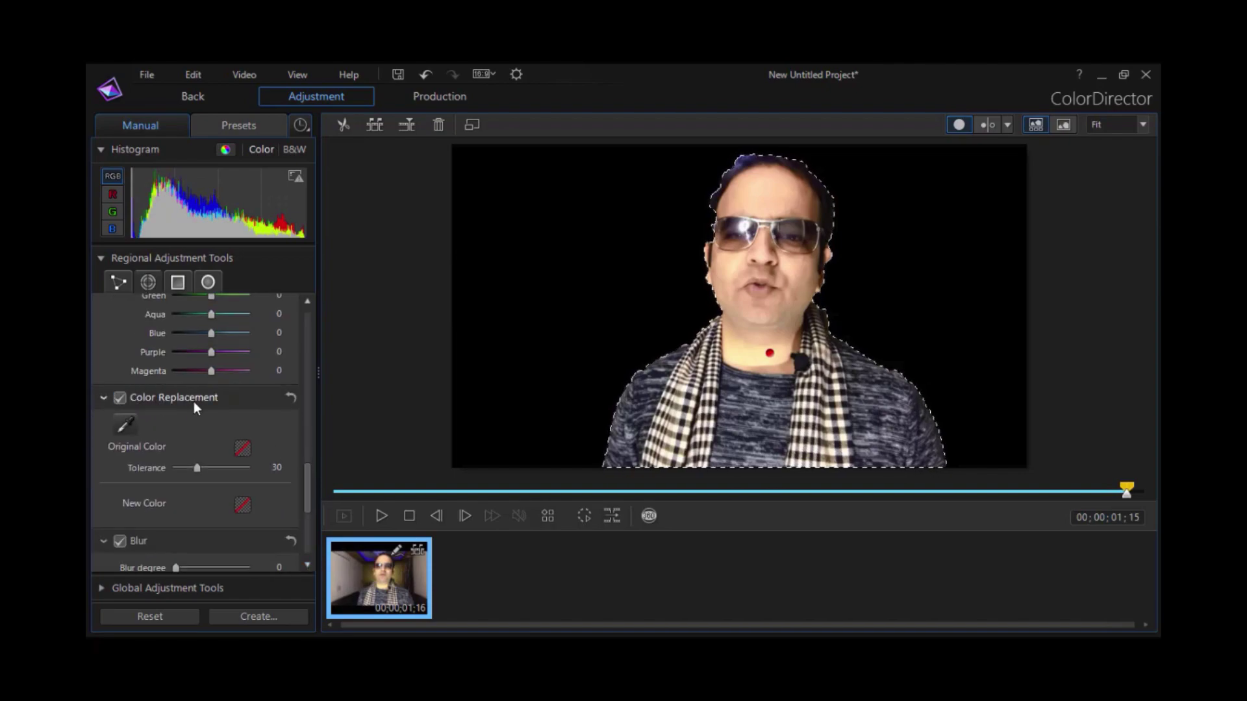
click(124, 425)
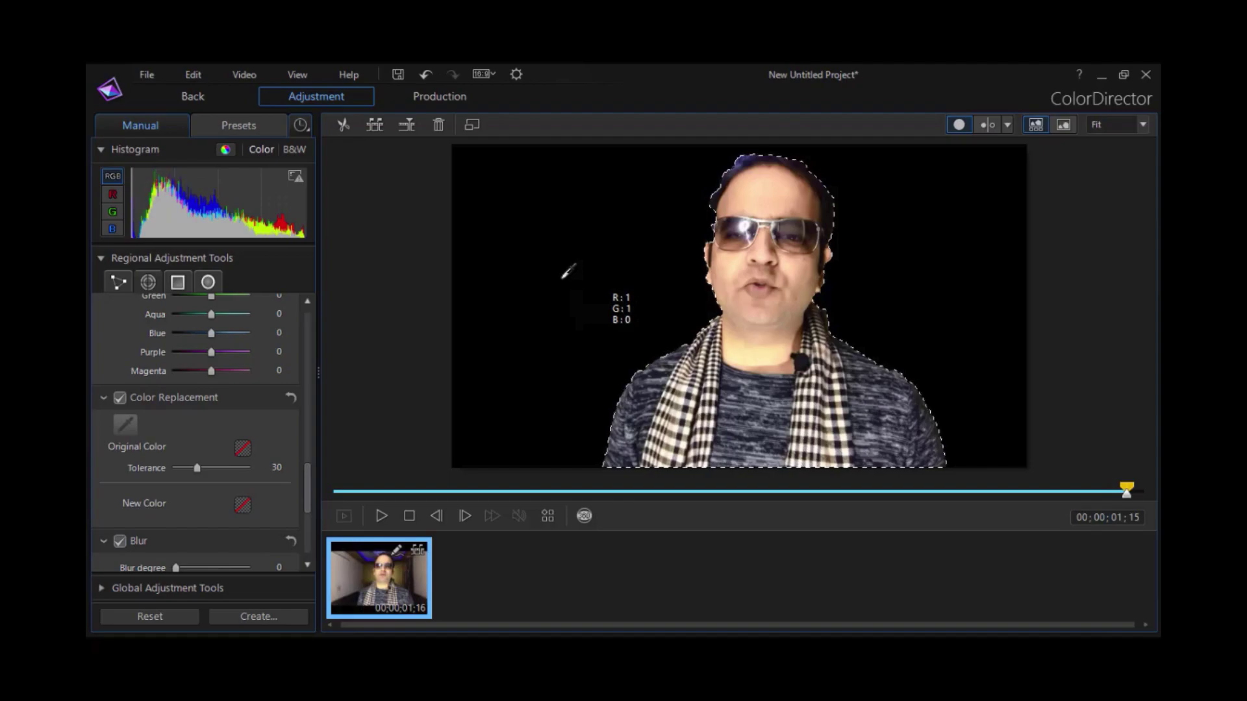
click(563, 276)
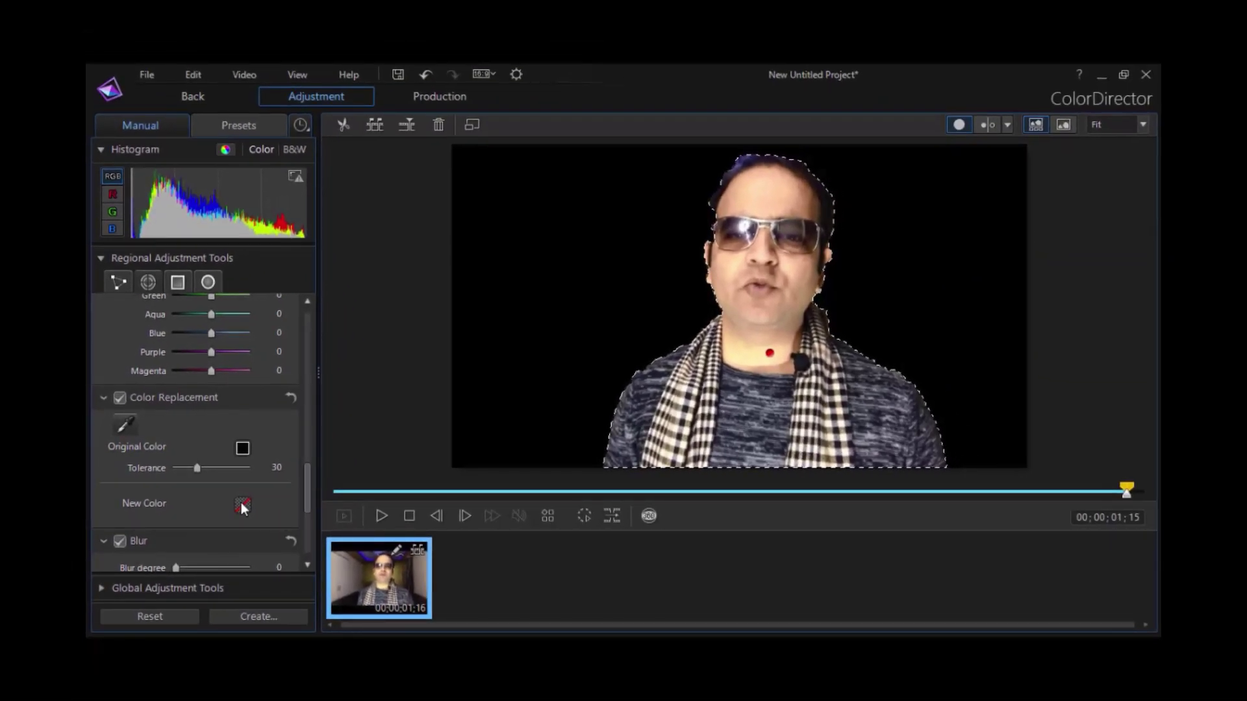
click(243, 506)
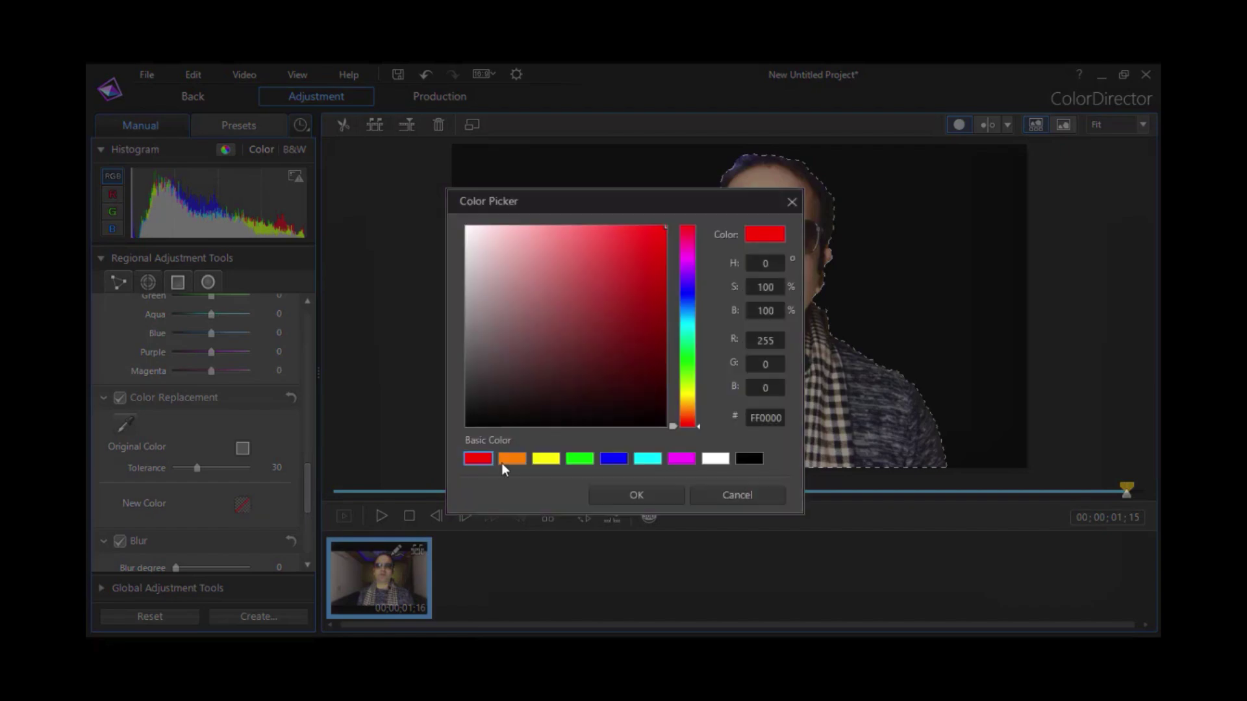
click(579, 459)
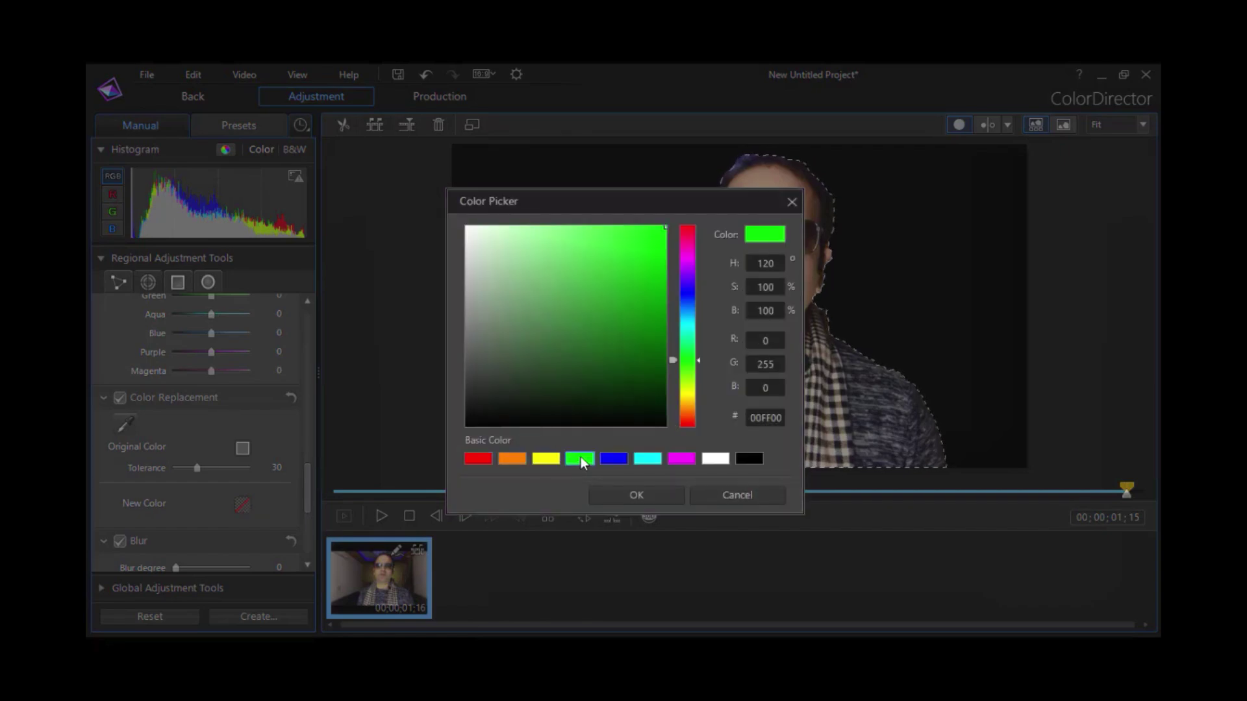
click(652, 494)
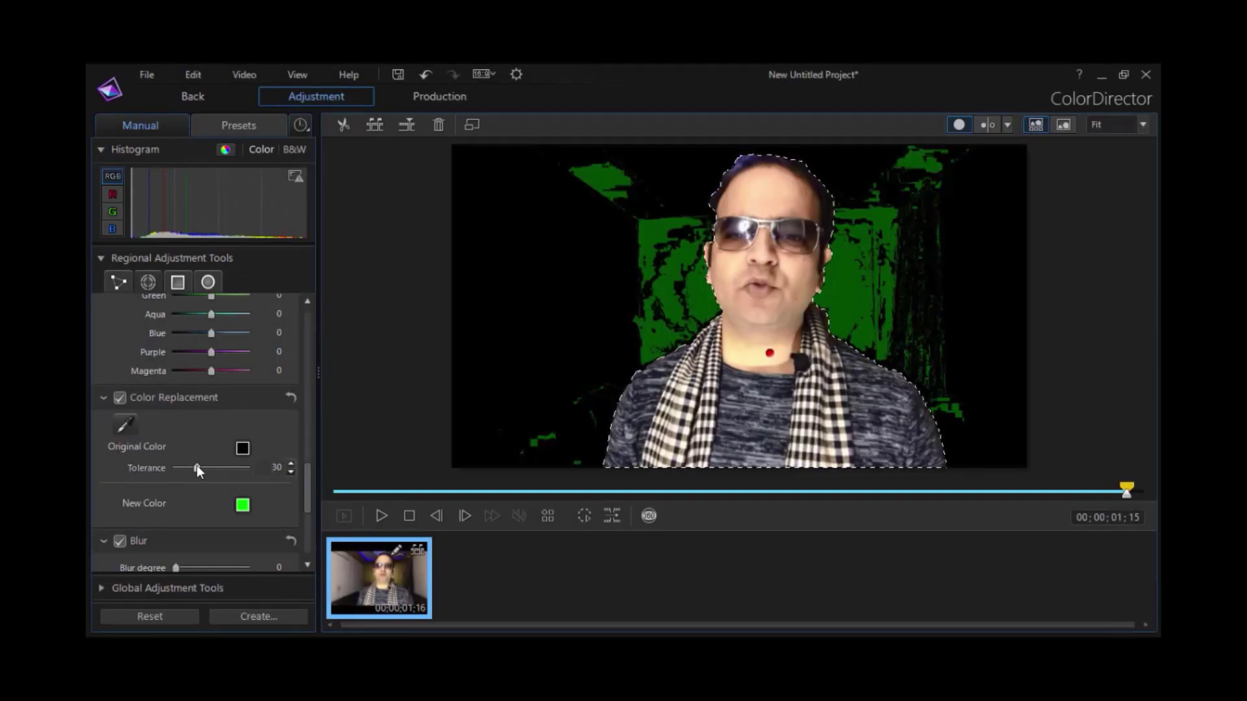
click(291, 464)
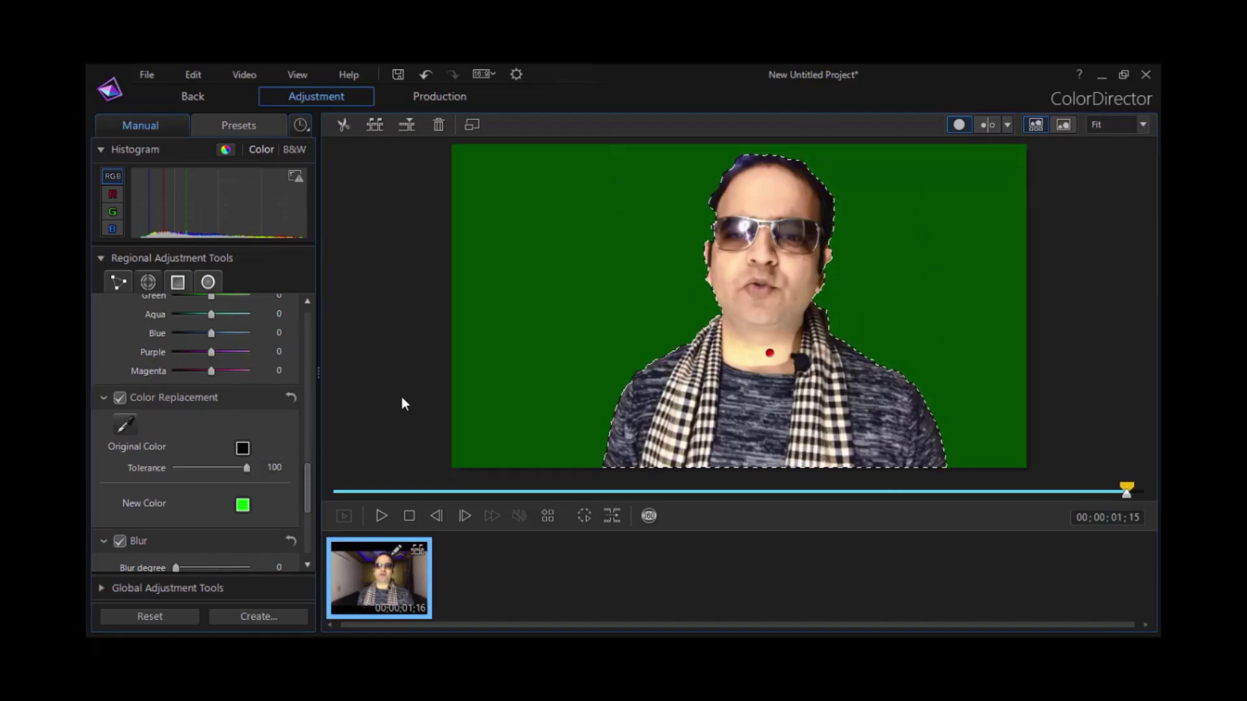
Set the mask's feather to 11.
drag(307, 486, 314, 289)
scroll(314, 296, up, 1)
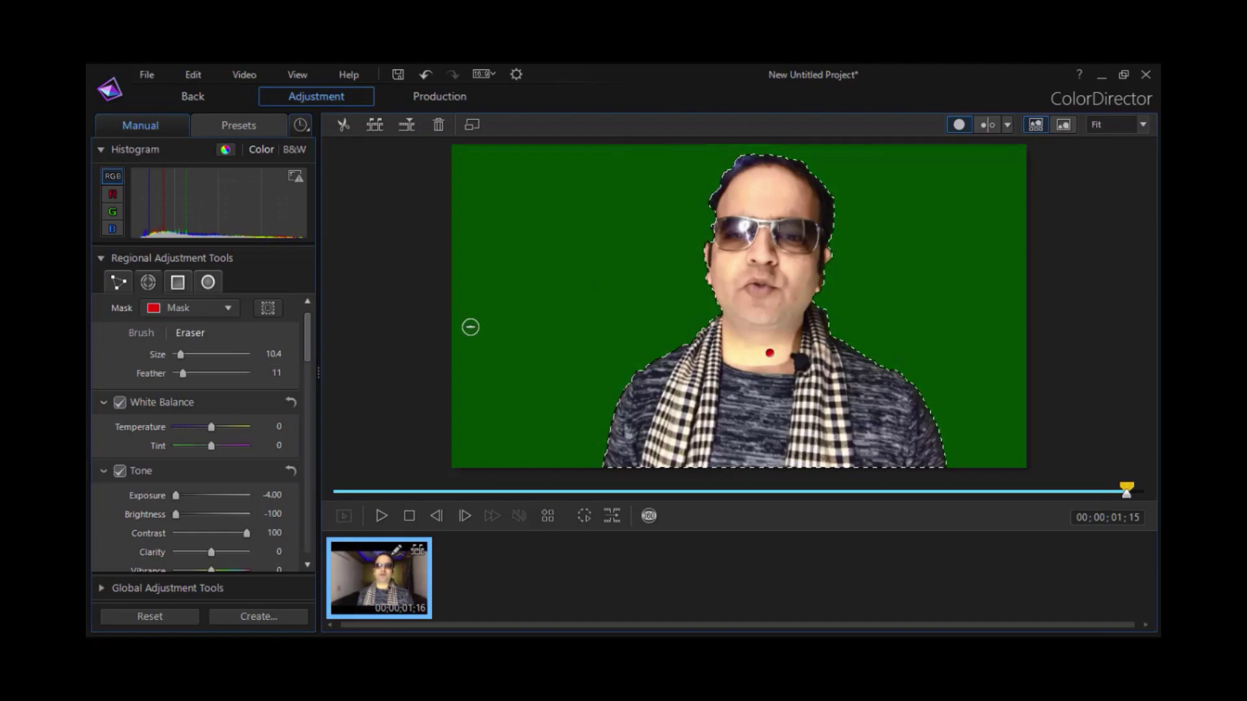
Set the mask's feather to 3 and return from ColorDirector to the PowerDirector editing timeline.
drag(181, 370, 177, 369)
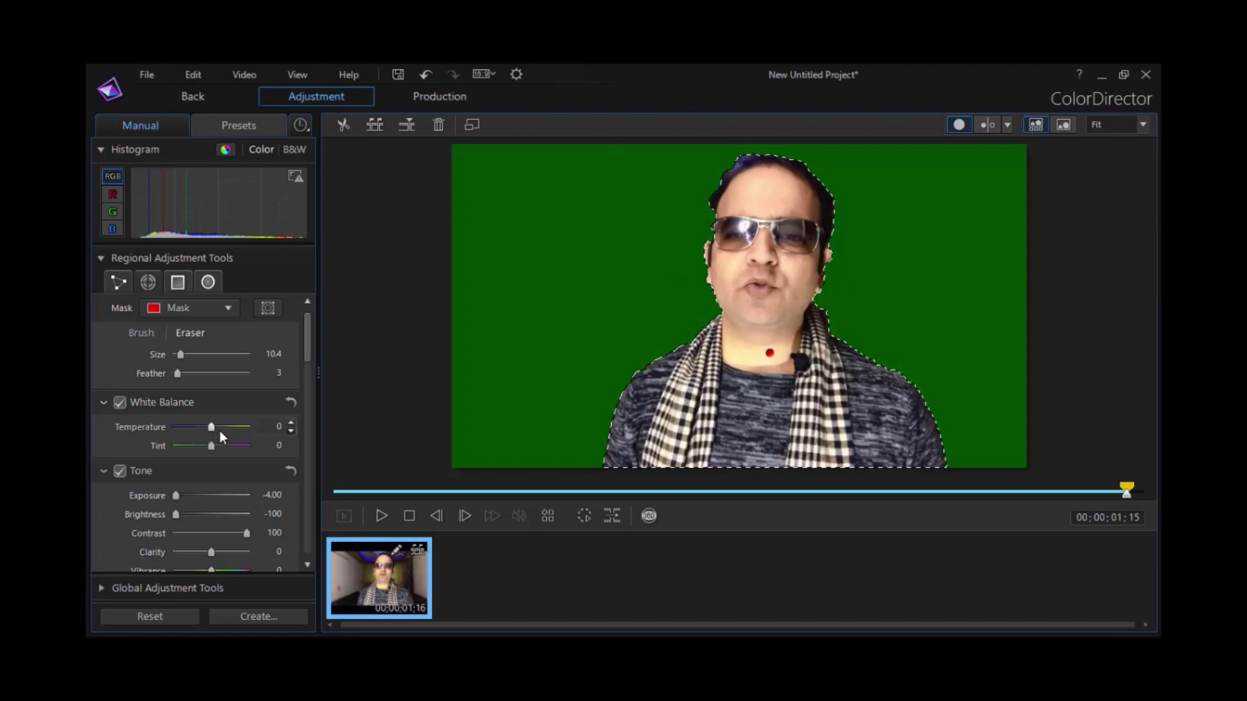
drag(208, 425, 193, 423)
click(193, 97)
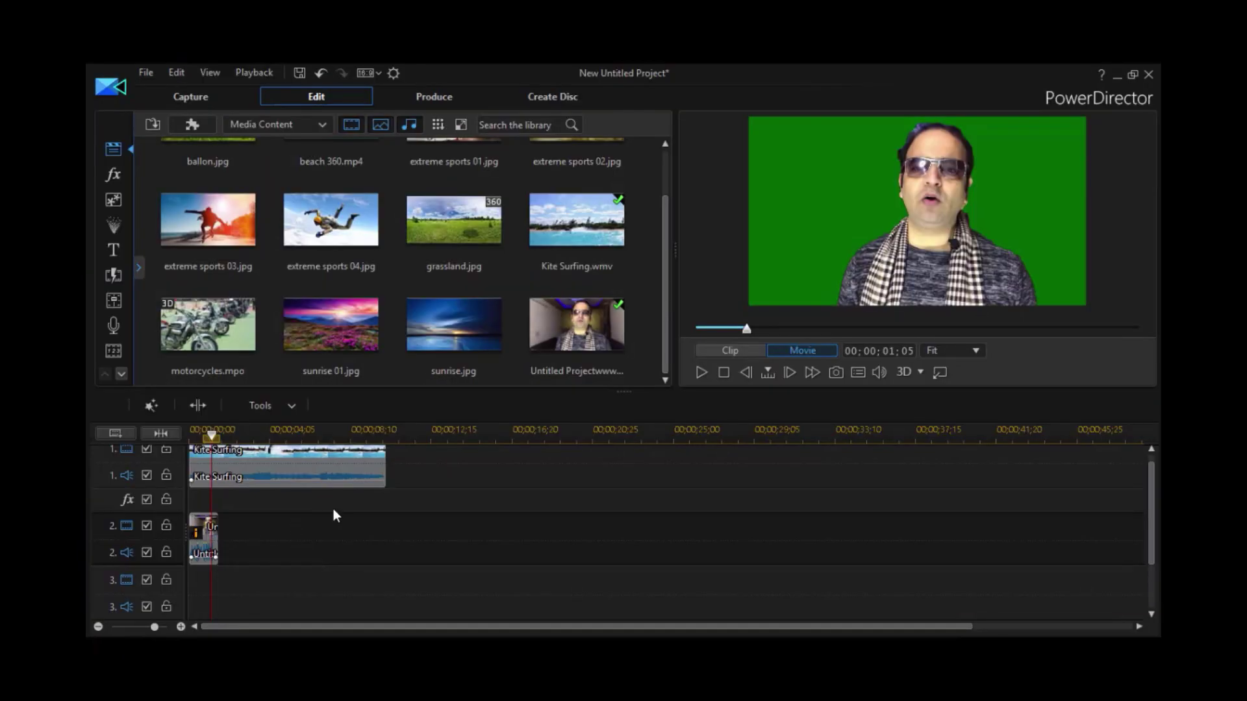
Open the man's green-background clip on video track 2 in the PiP Designer.
click(203, 544)
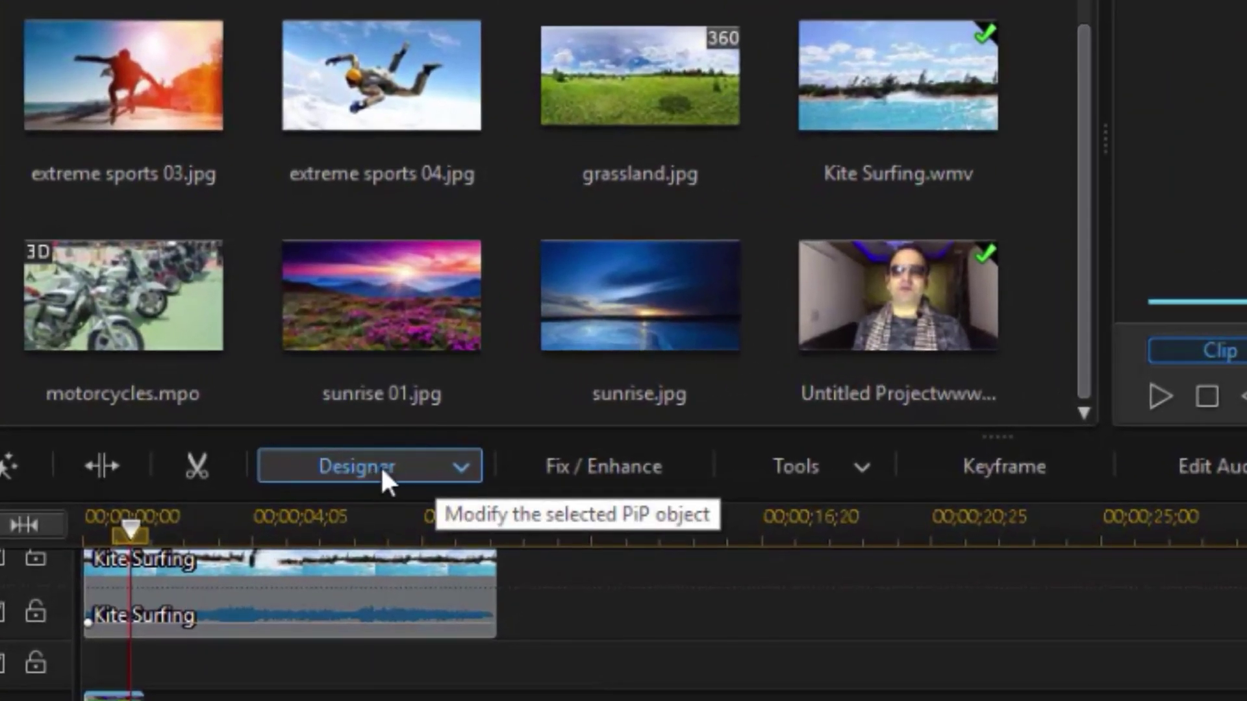
click(462, 465)
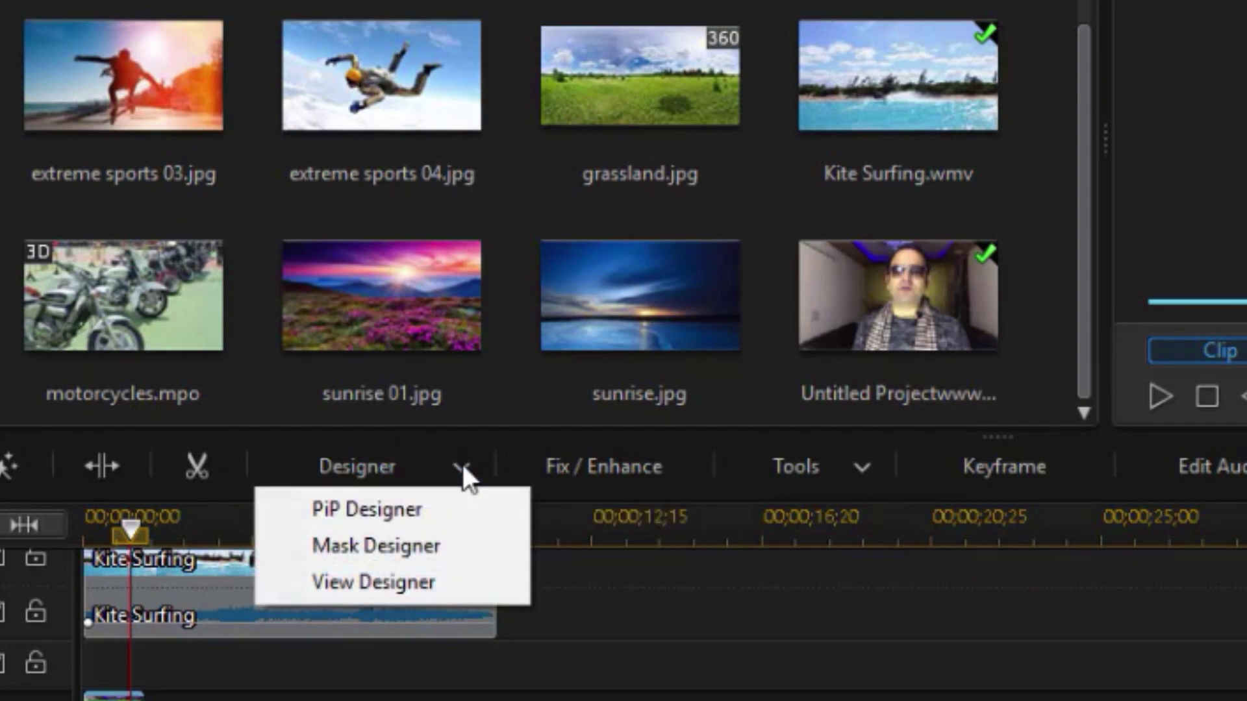
click(395, 508)
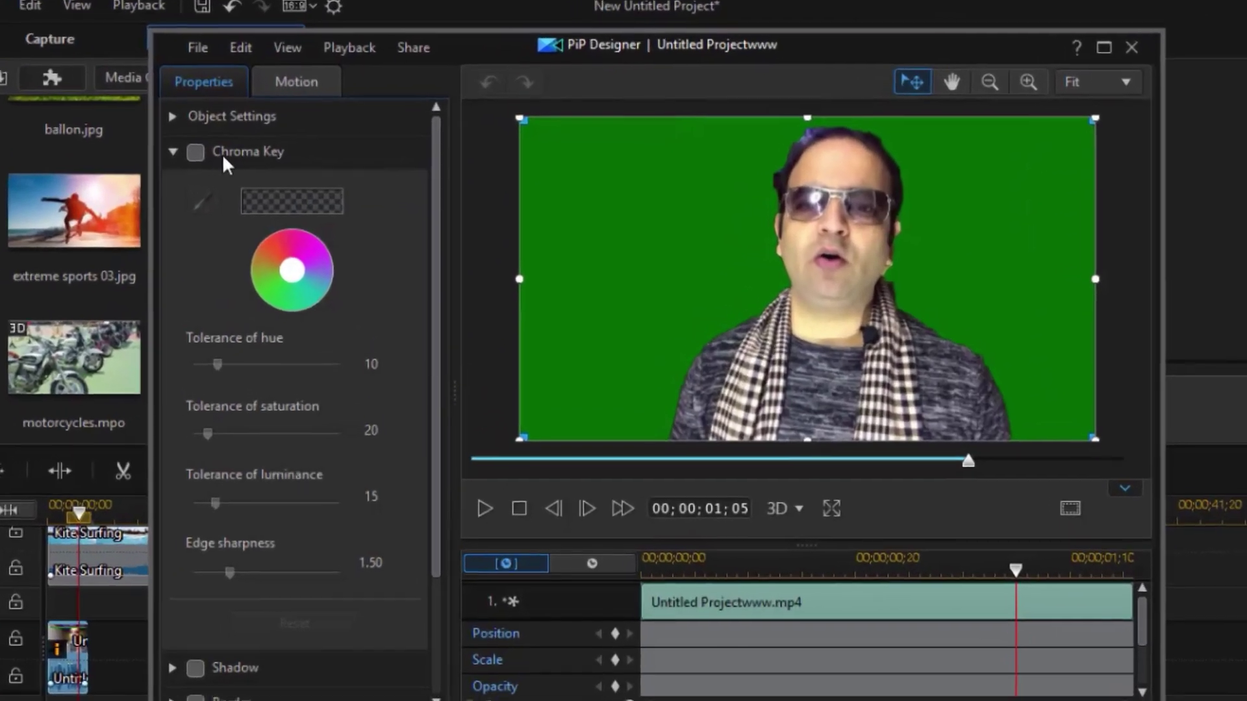
Enable Chroma Key on the clip, sample its green background as the key colour, and apply the change.
click(302, 178)
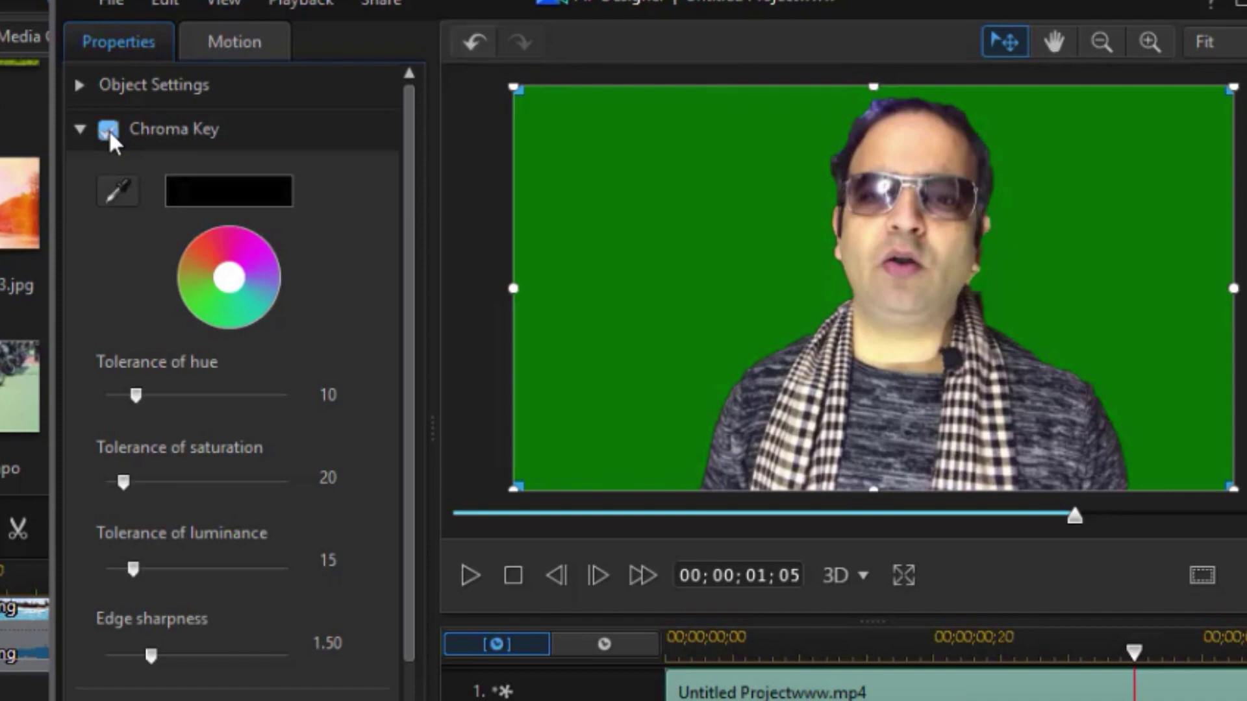
click(115, 195)
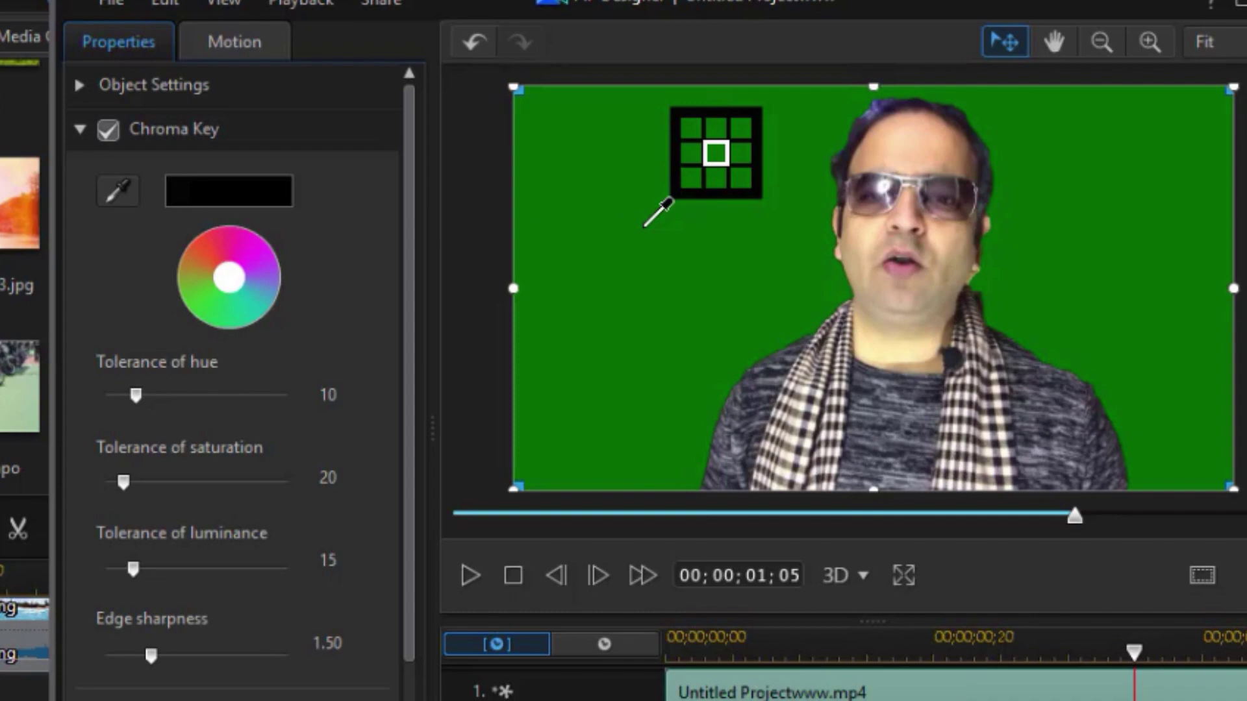
click(644, 226)
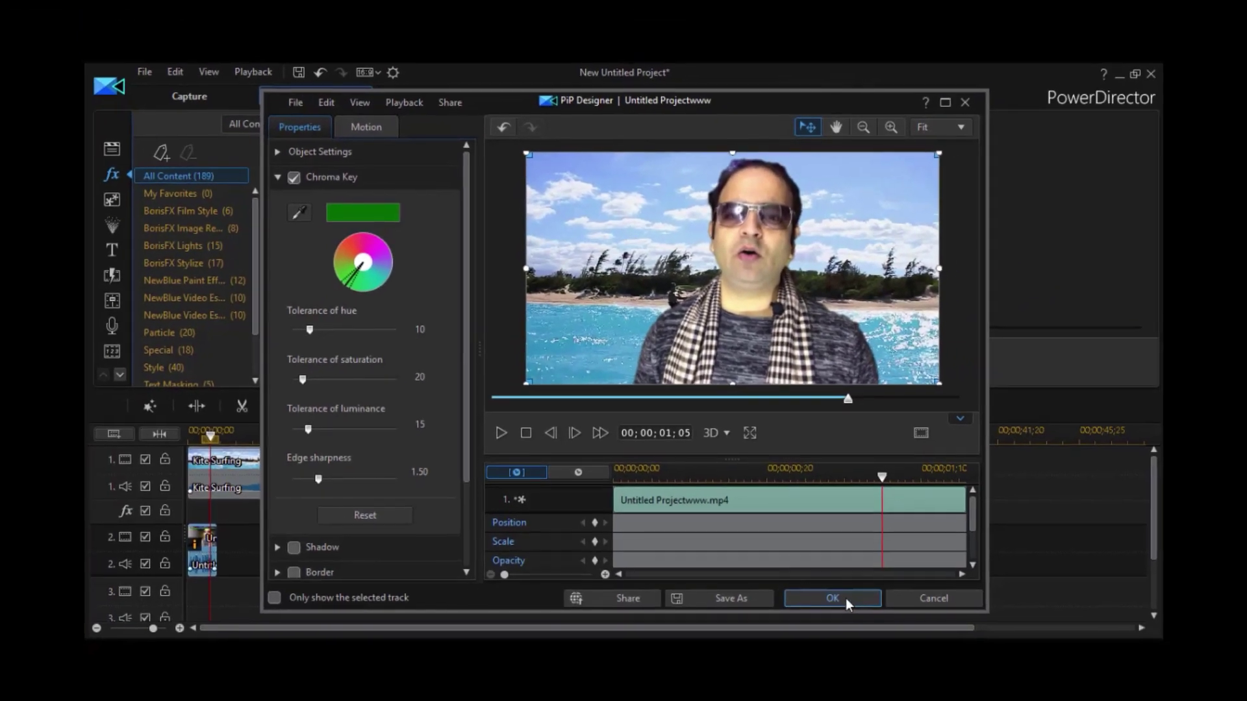
click(832, 598)
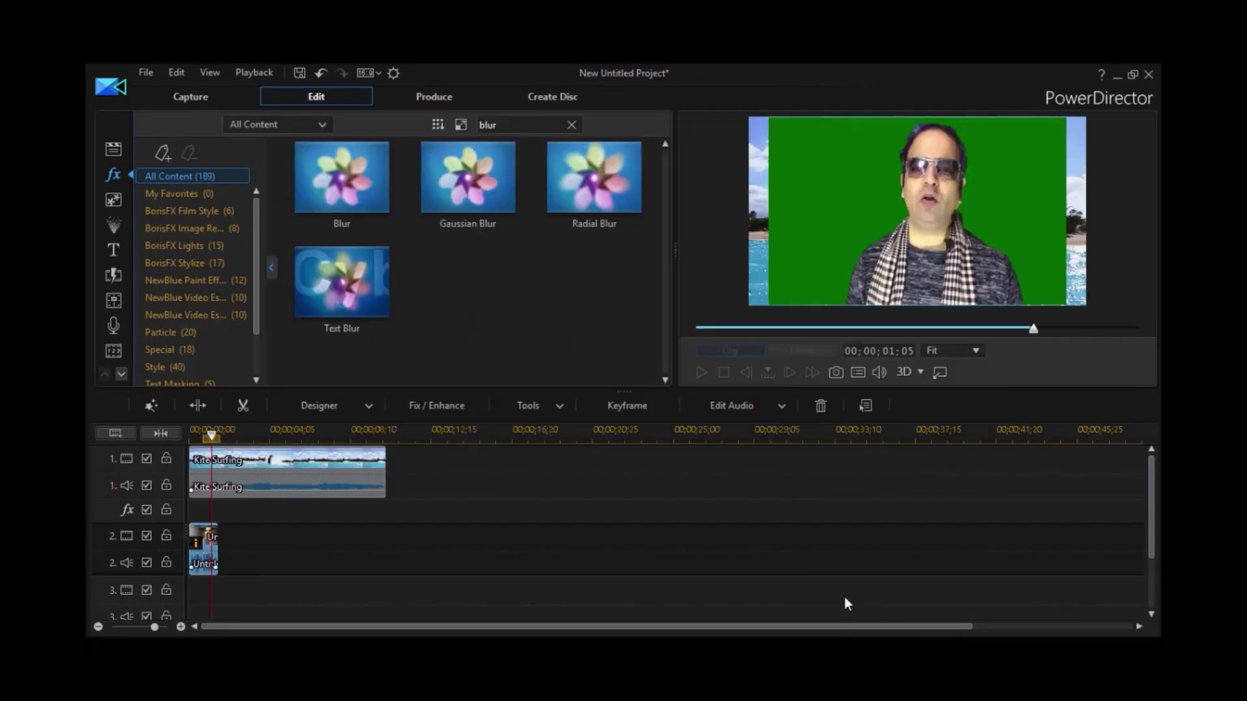
click(813, 239)
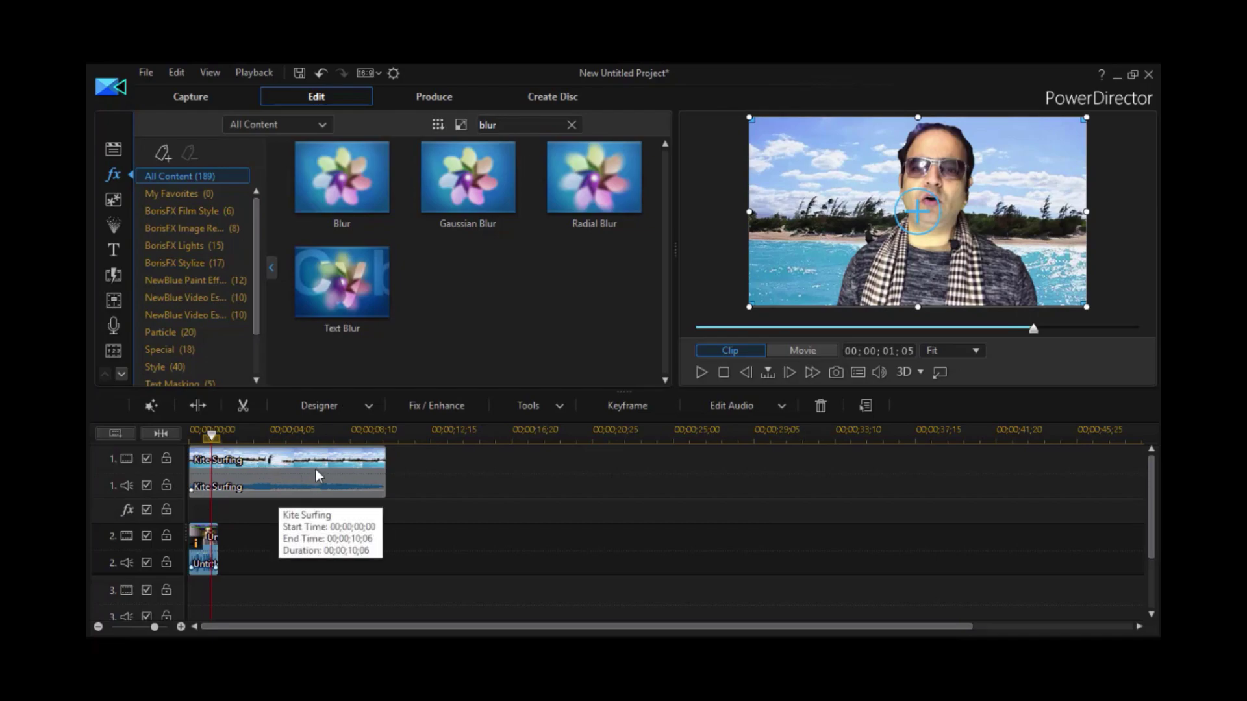
Place the Blur effect on the effect track beneath the Kite Surfing clip, starting at the beginning of the timeline.
click(298, 475)
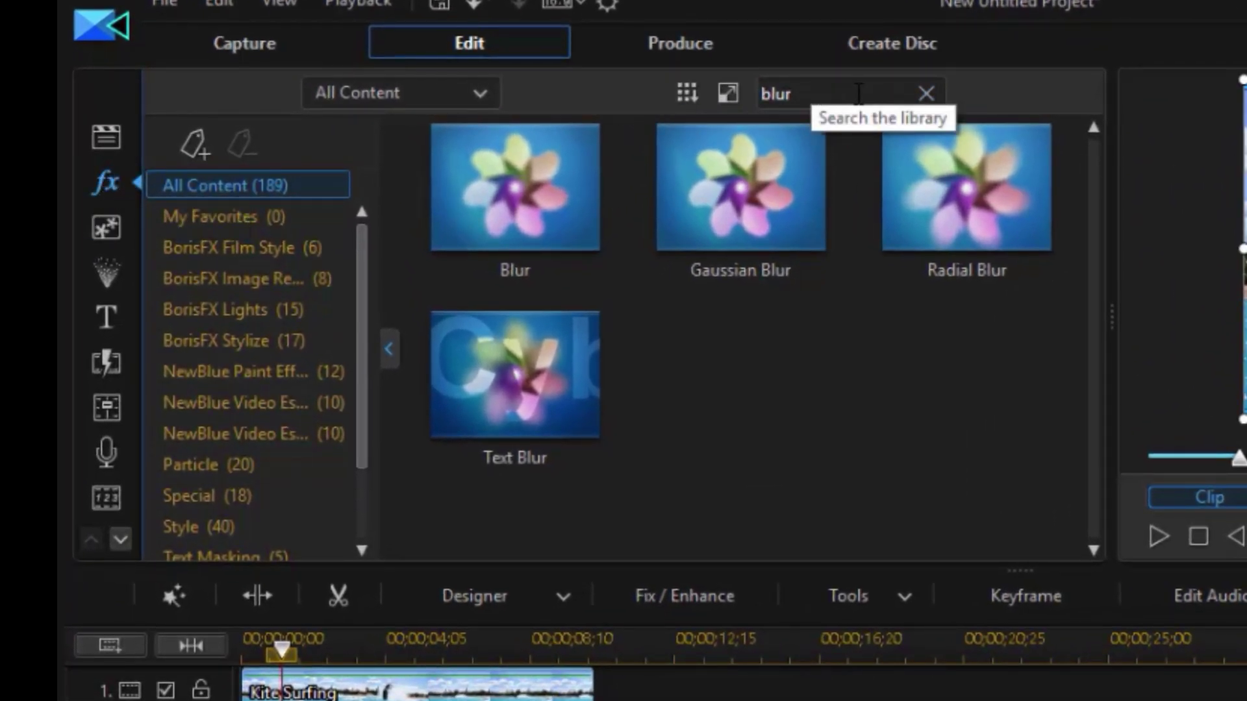
double_click(813, 94)
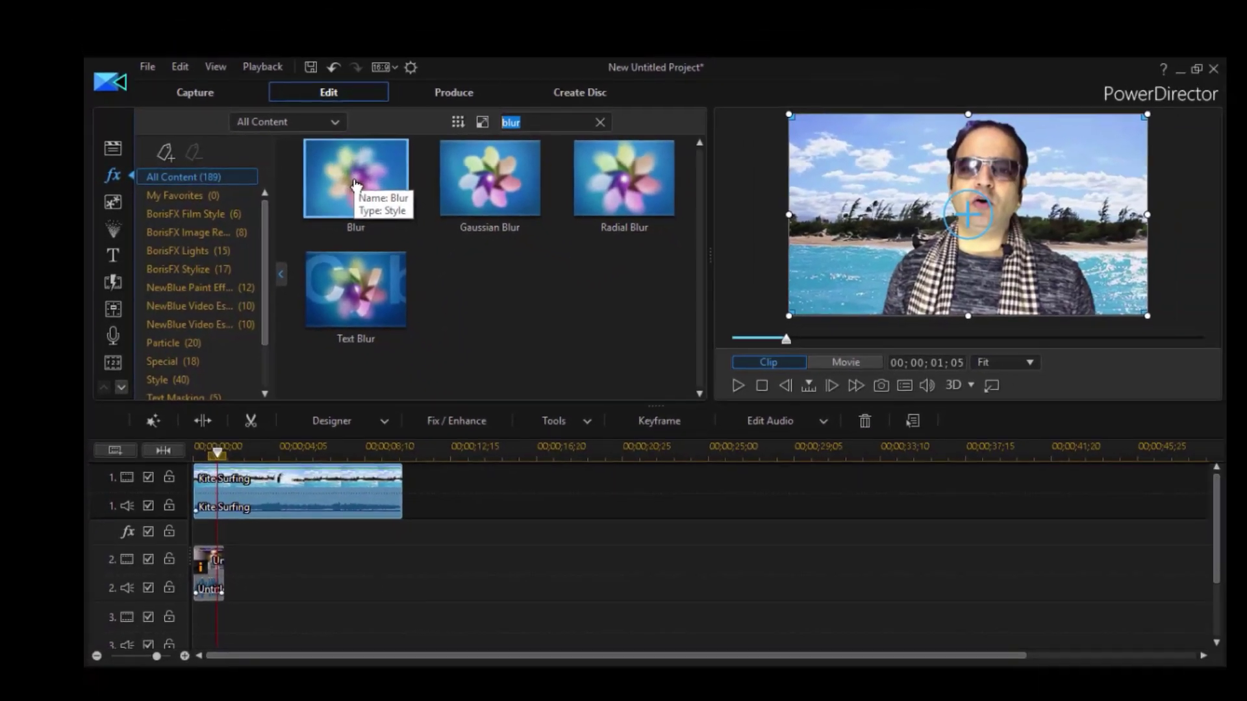
drag(516, 208, 466, 287)
drag(314, 232, 187, 513)
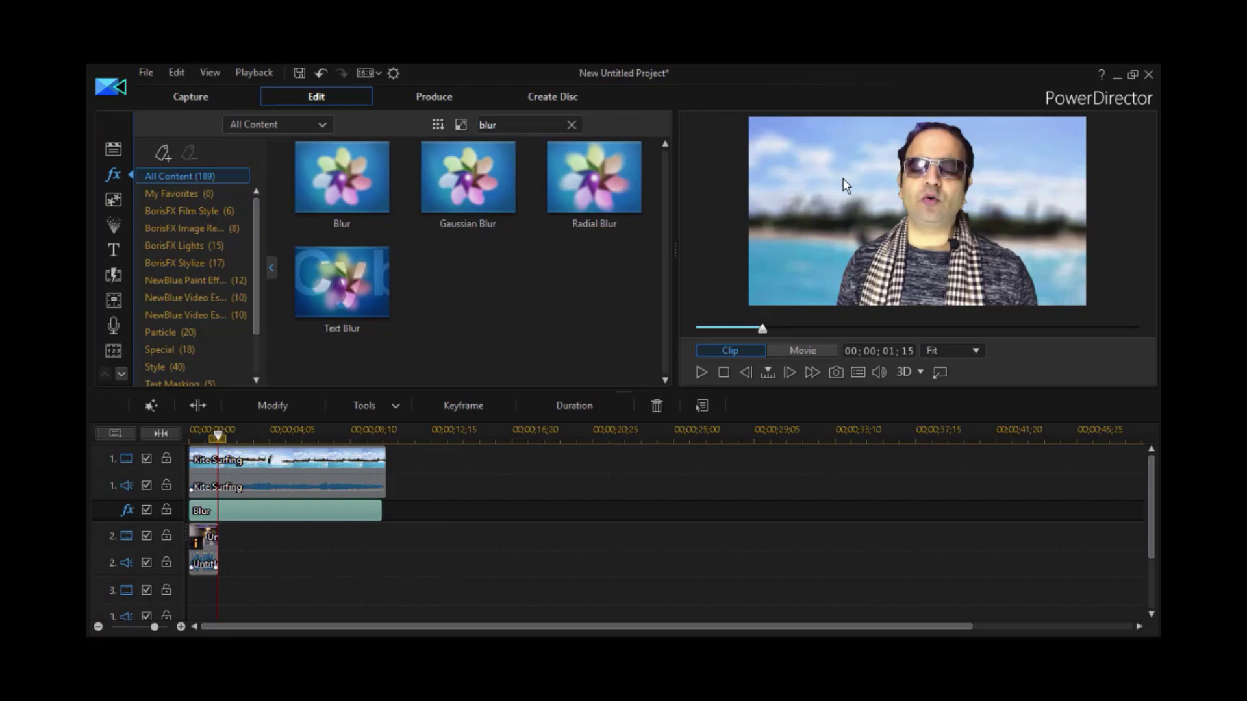
Produce the movie as Produce.mp4 on the Desktop, replacing the existing file.
click(451, 97)
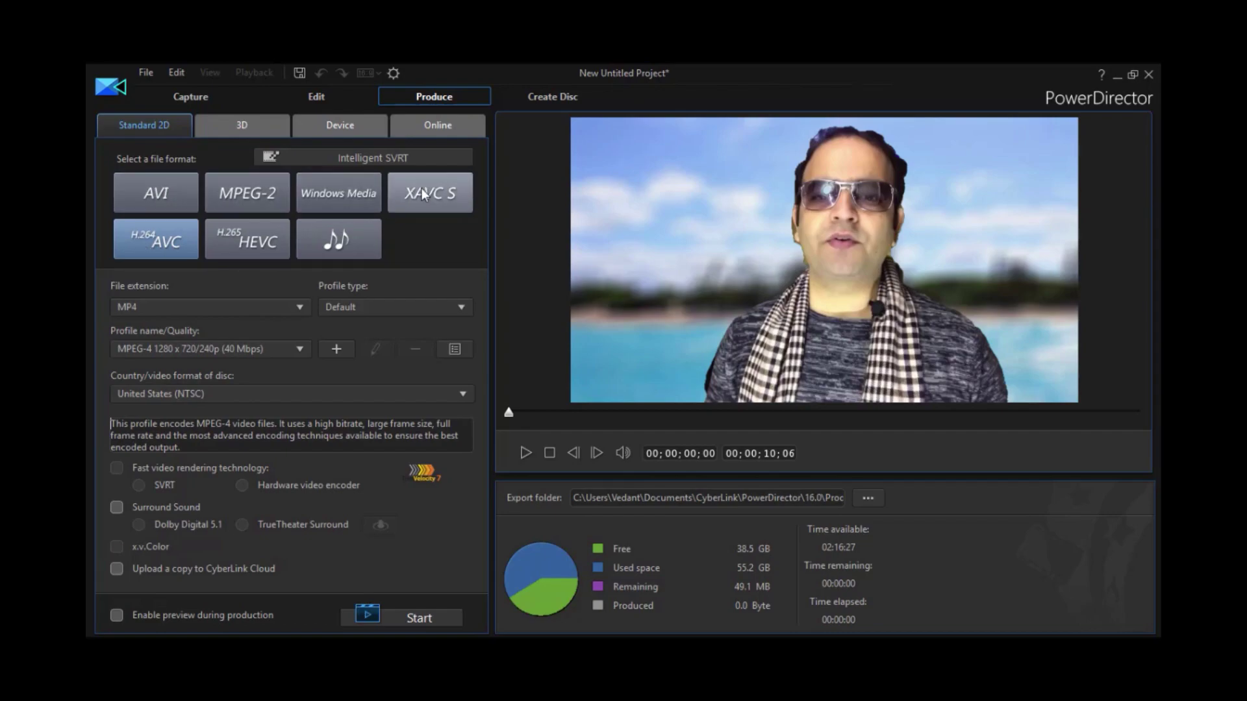
click(298, 350)
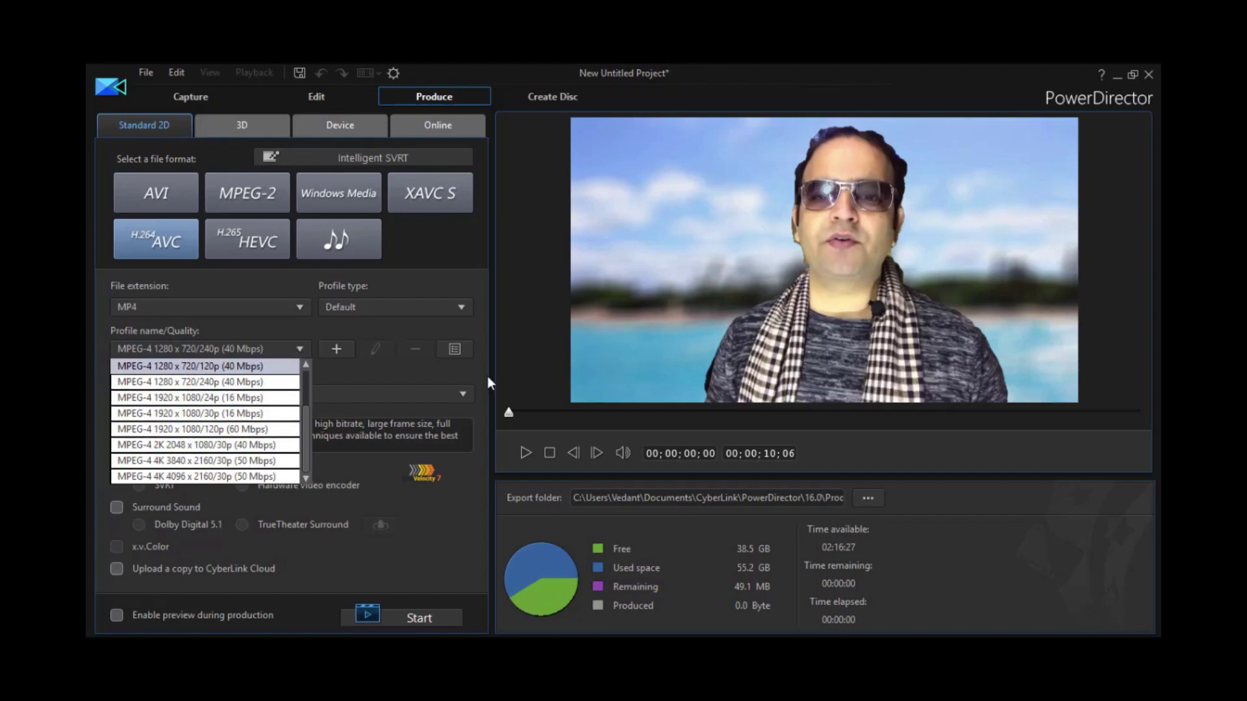
click(869, 498)
click(869, 500)
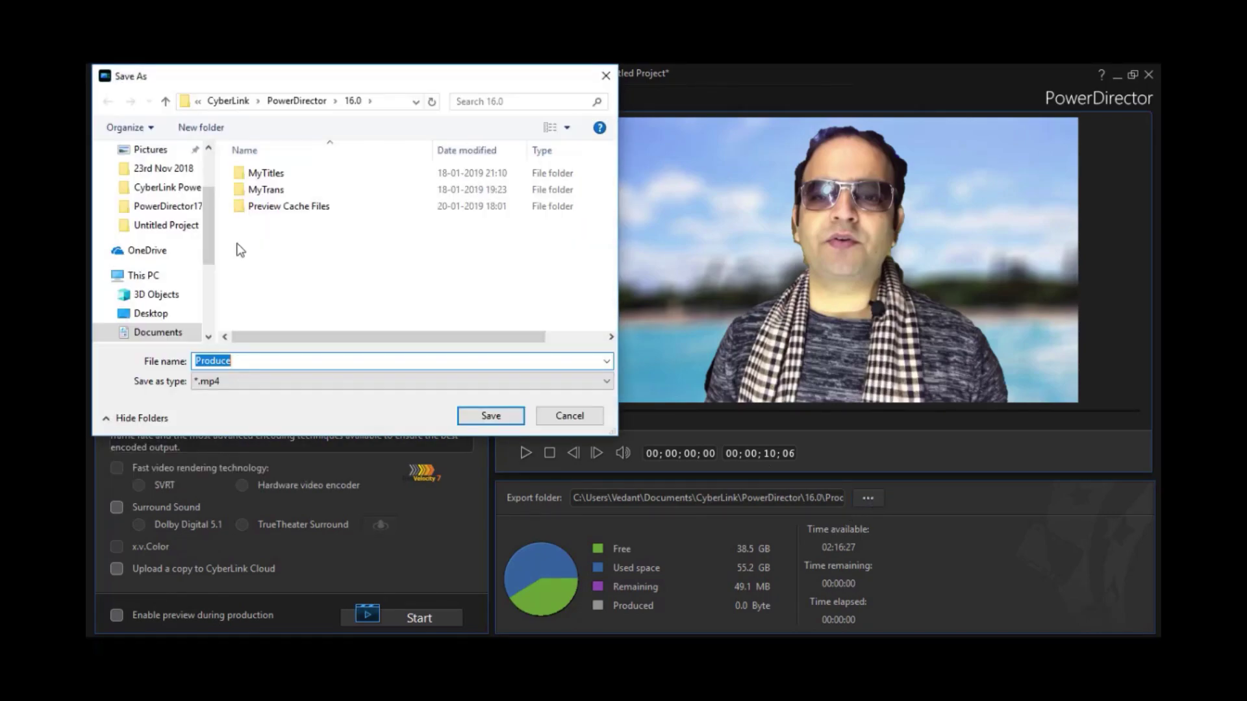
click(156, 315)
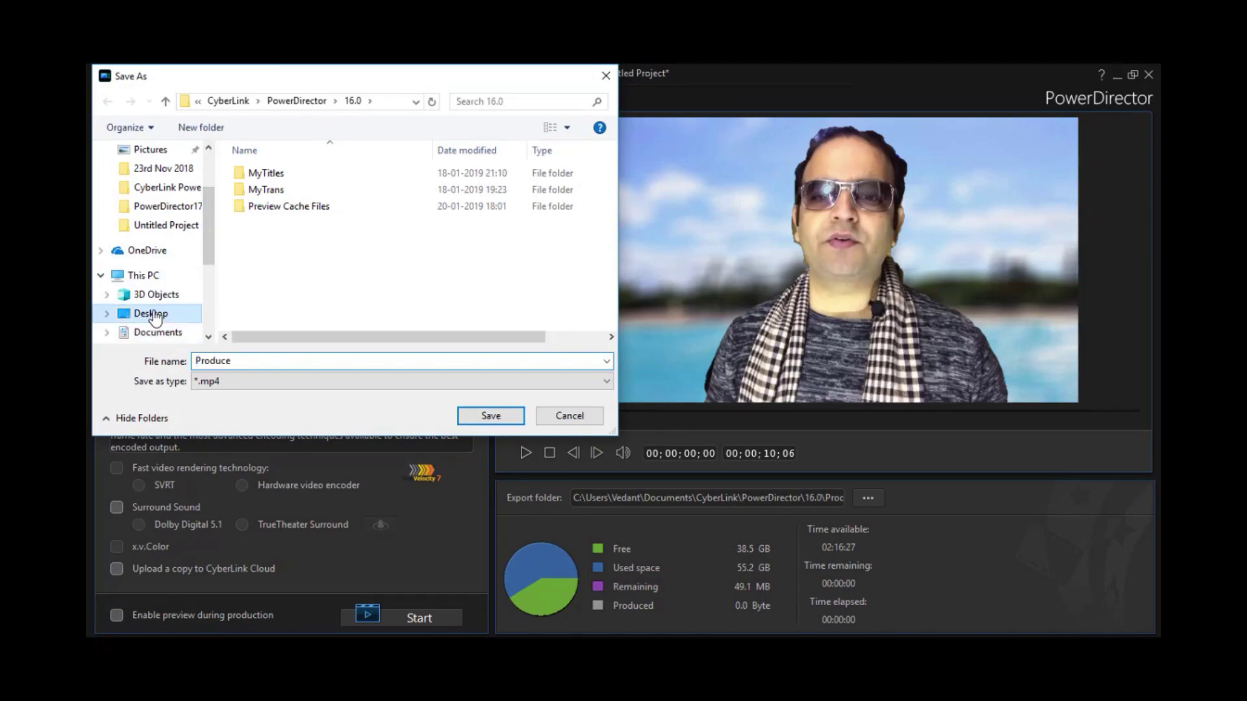
click(491, 416)
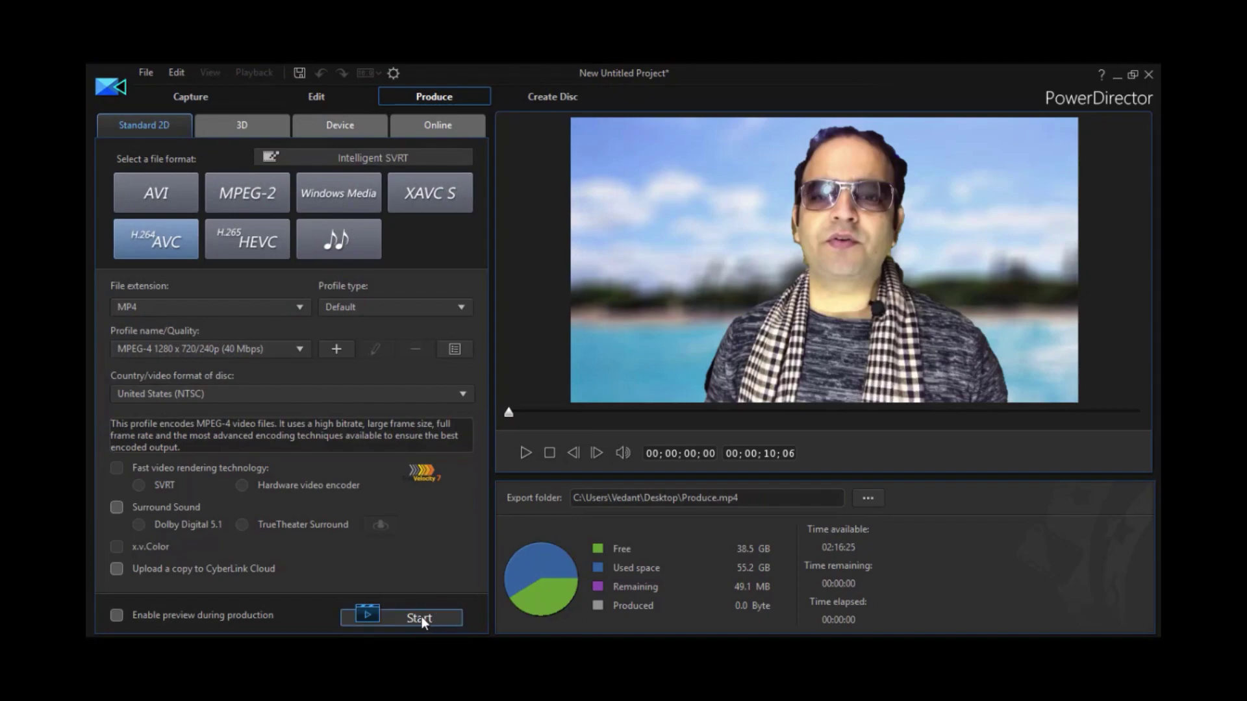
click(415, 617)
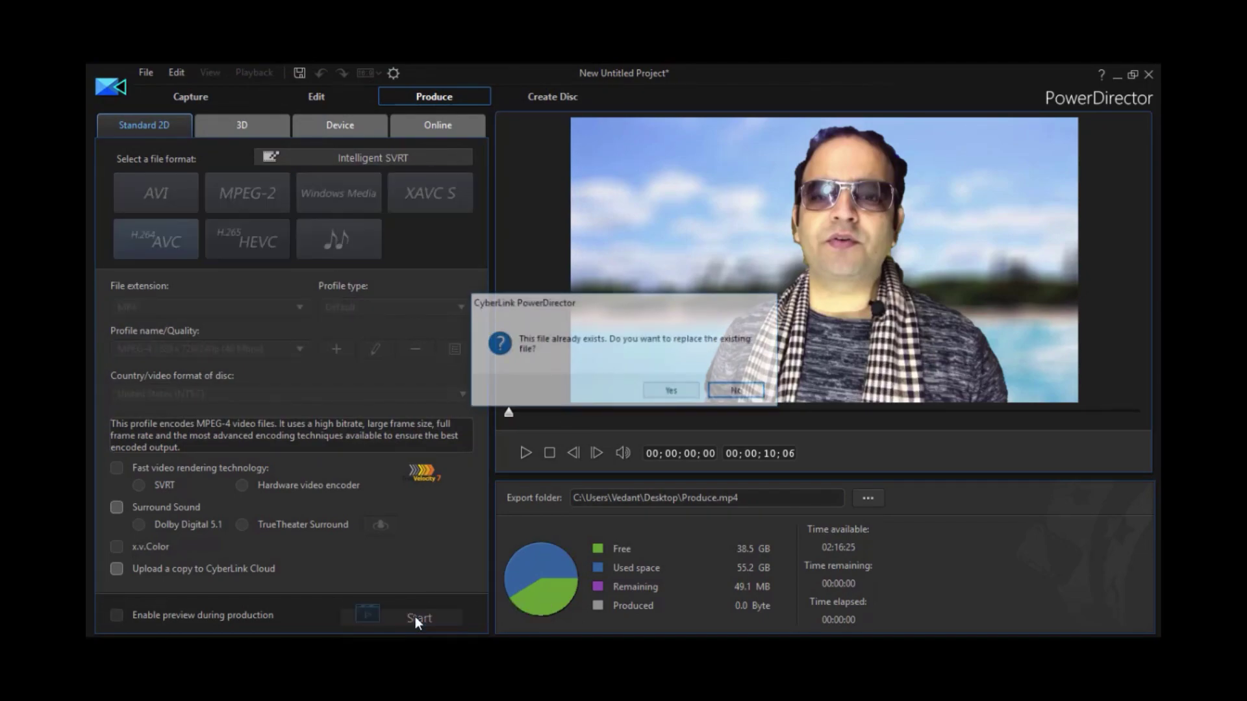
click(674, 393)
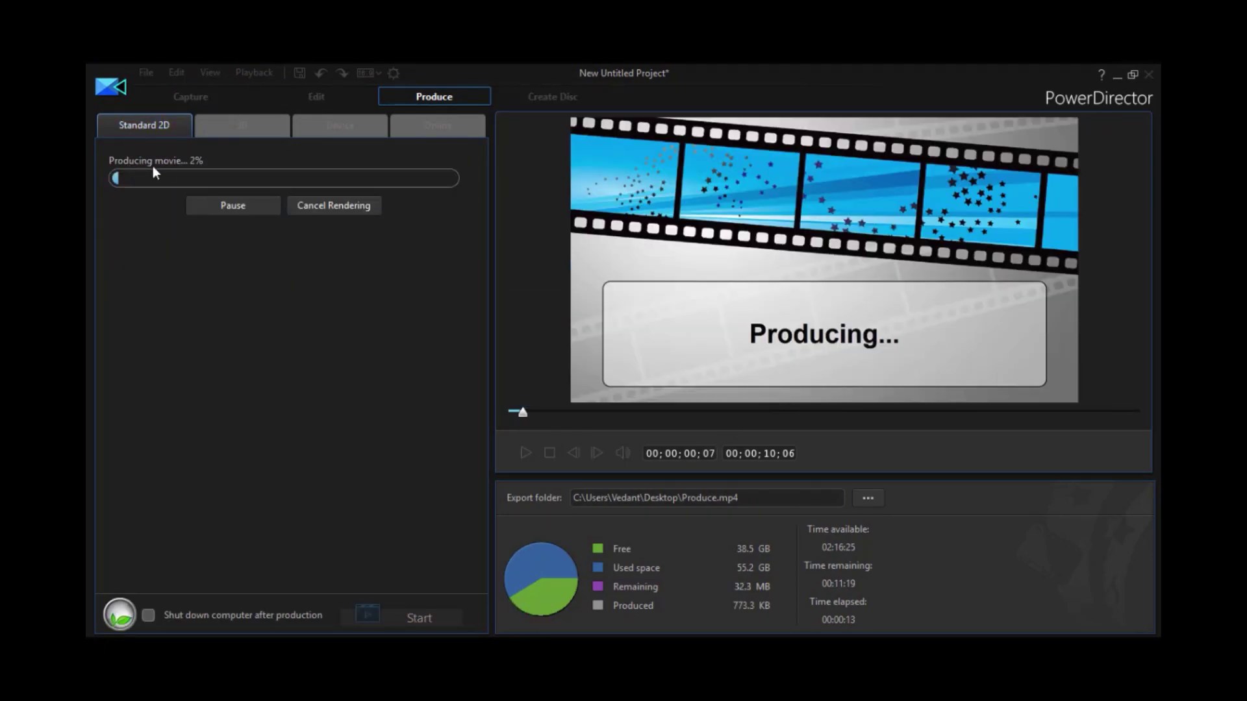